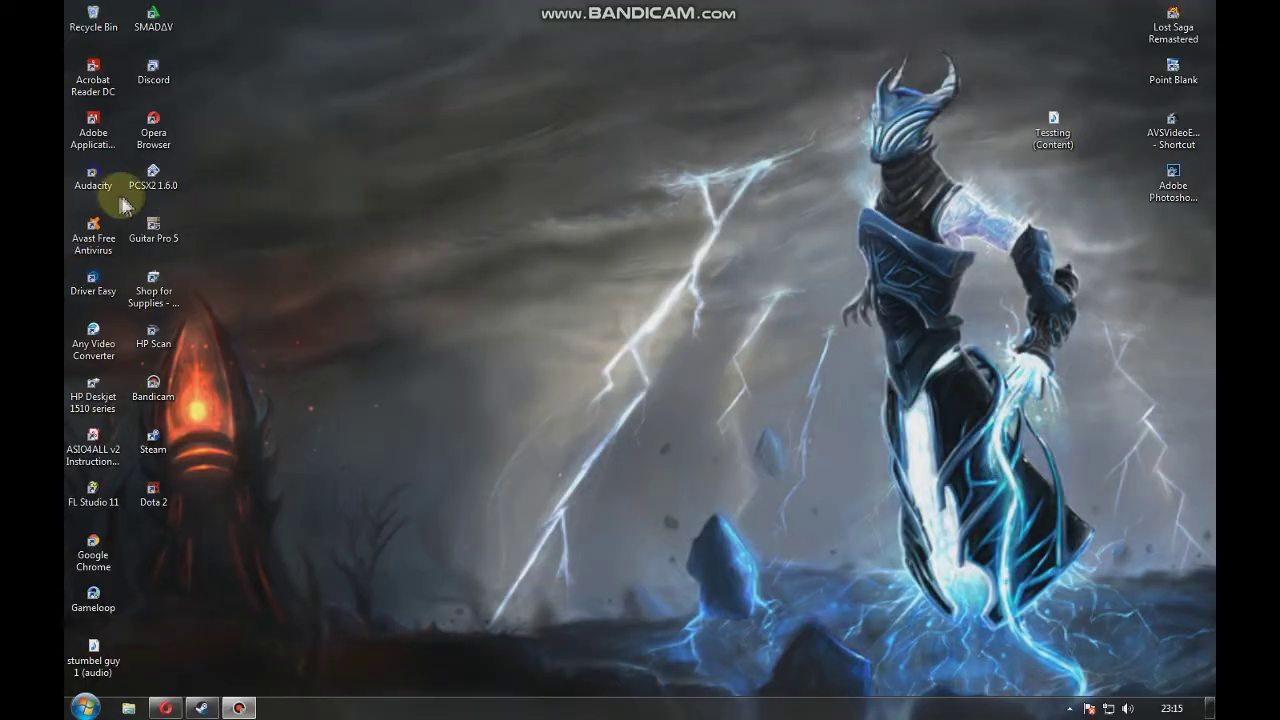
Open Audacity and import the MP3 file "Tessting (Content)" from the Desktop.
double_click(100, 188)
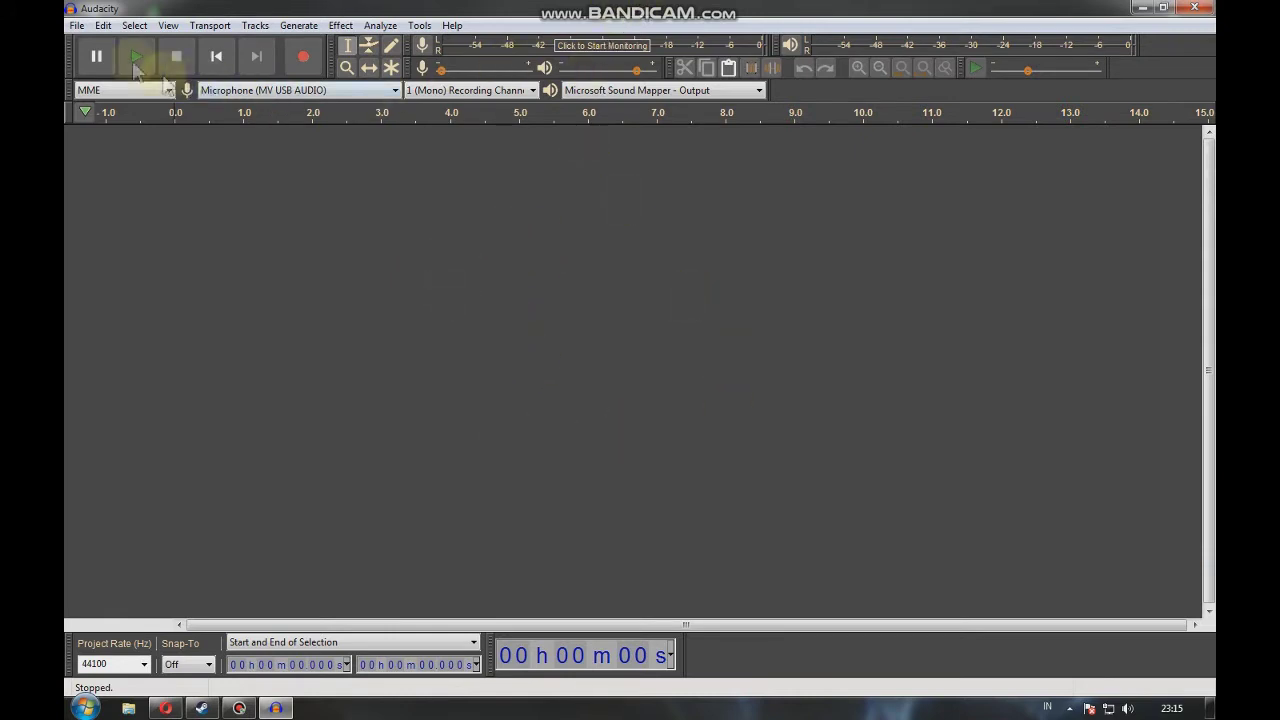
click(82, 31)
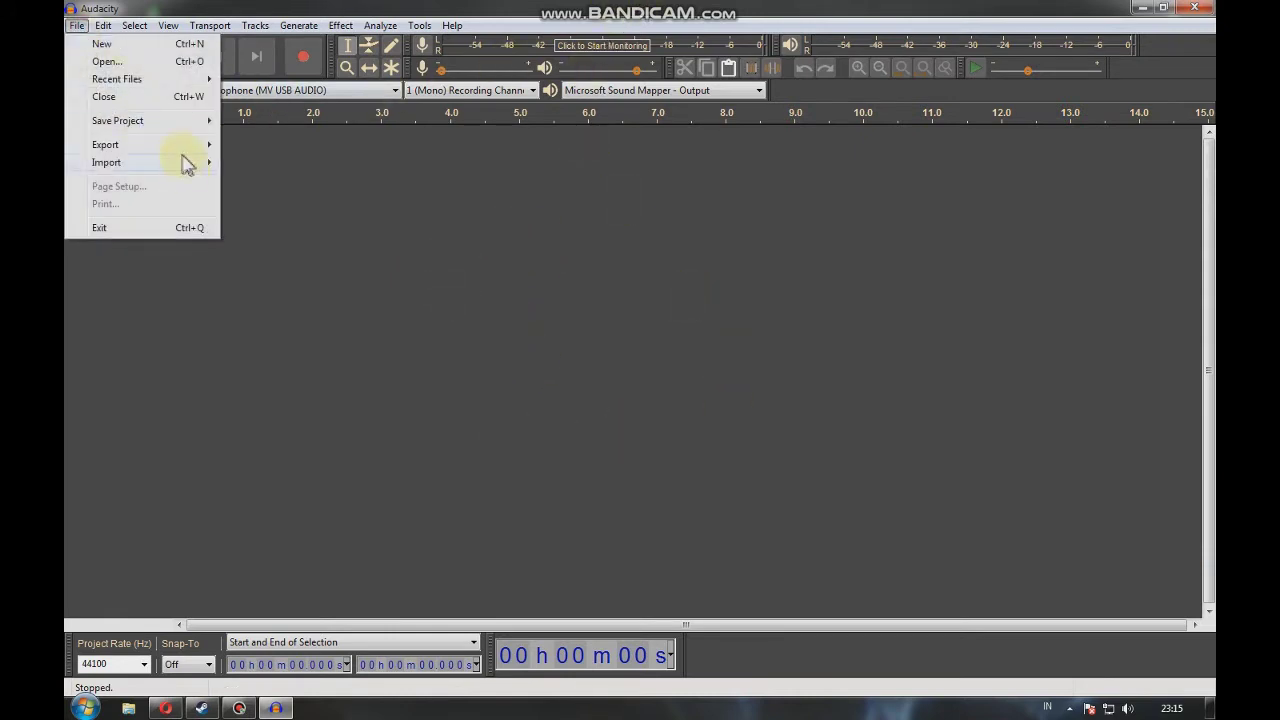
mouse_move(185, 163)
click(252, 162)
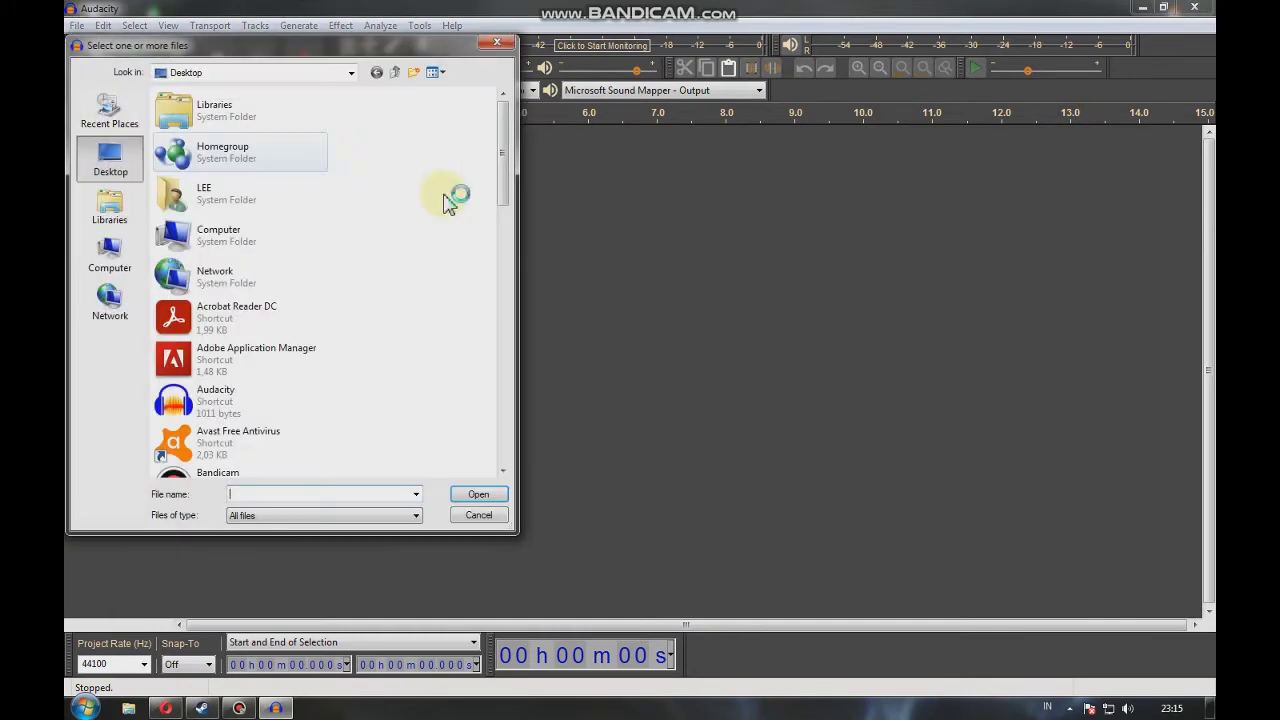
drag(505, 197, 517, 466)
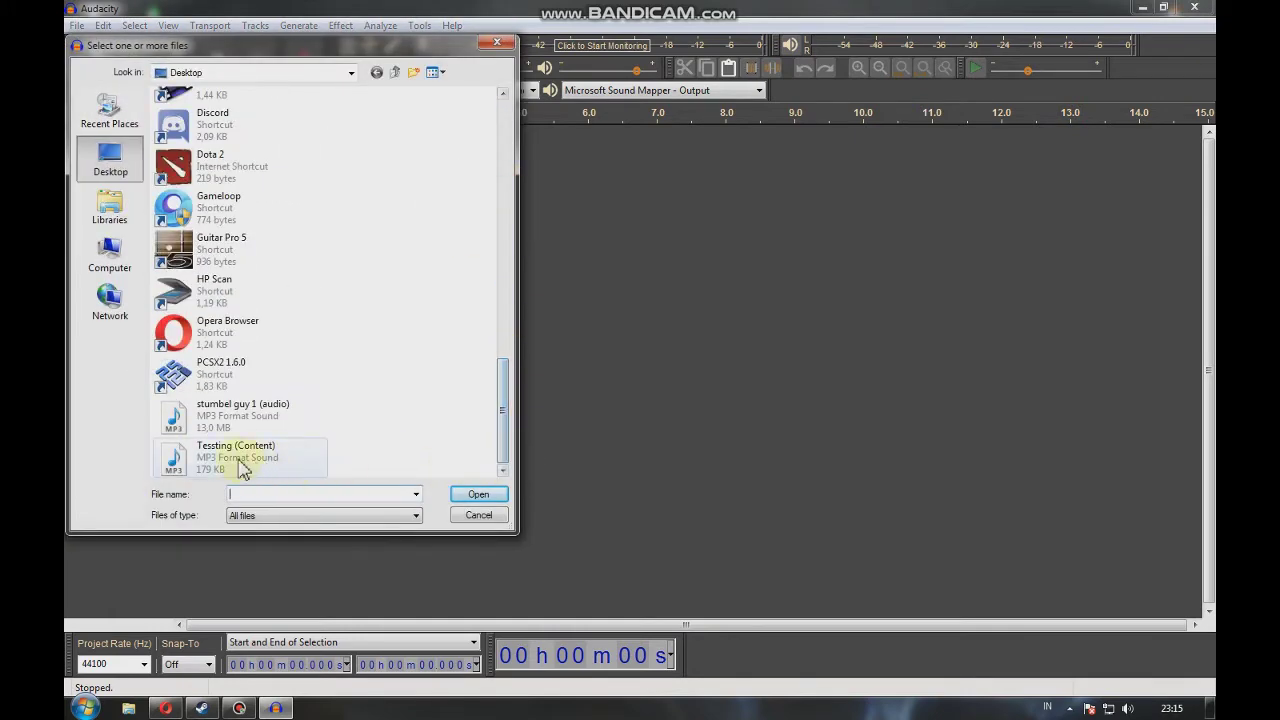
click(286, 467)
click(484, 494)
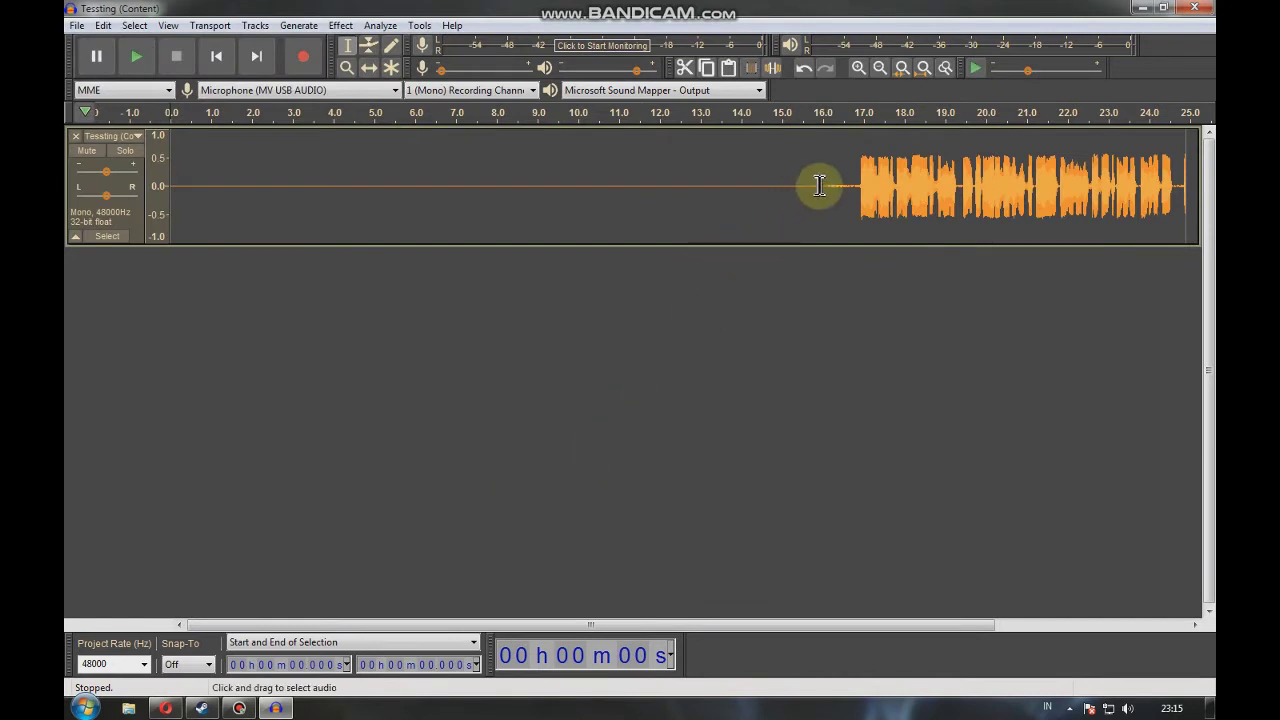
Delete the silent opening of the track, from its start to about 16.1 seconds.
drag(826, 189, 130, 203)
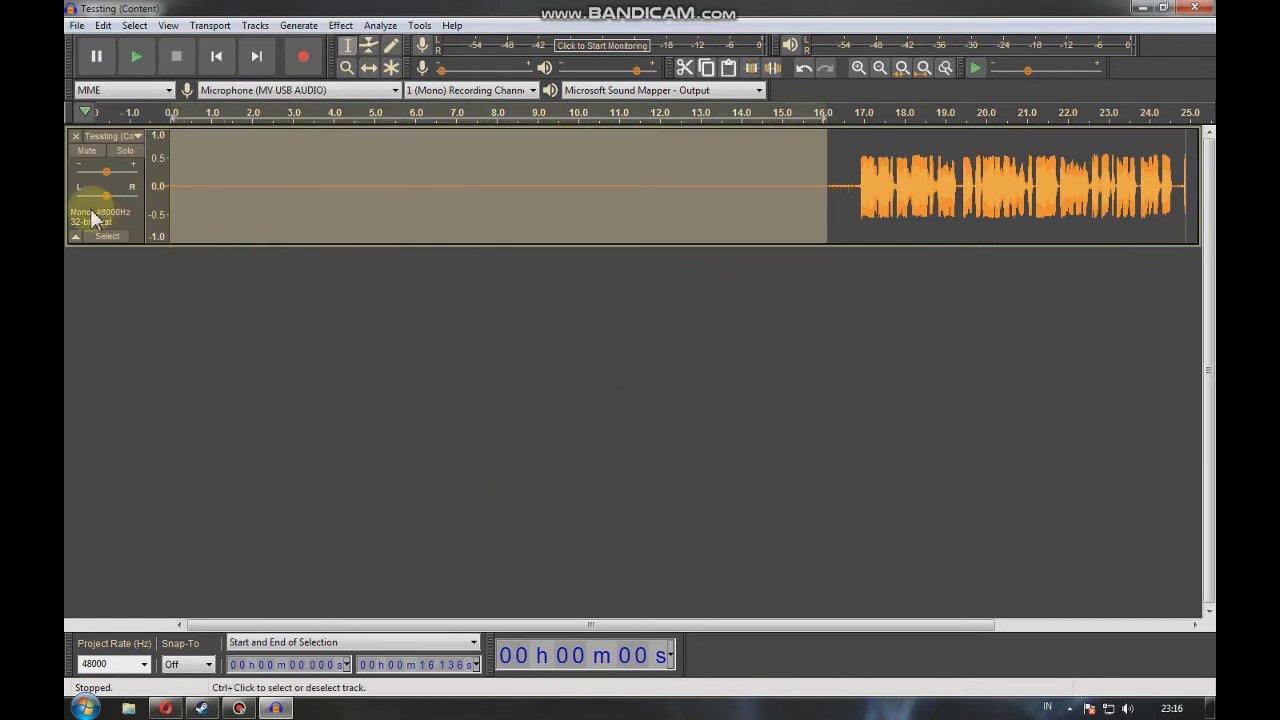
key(Delete)
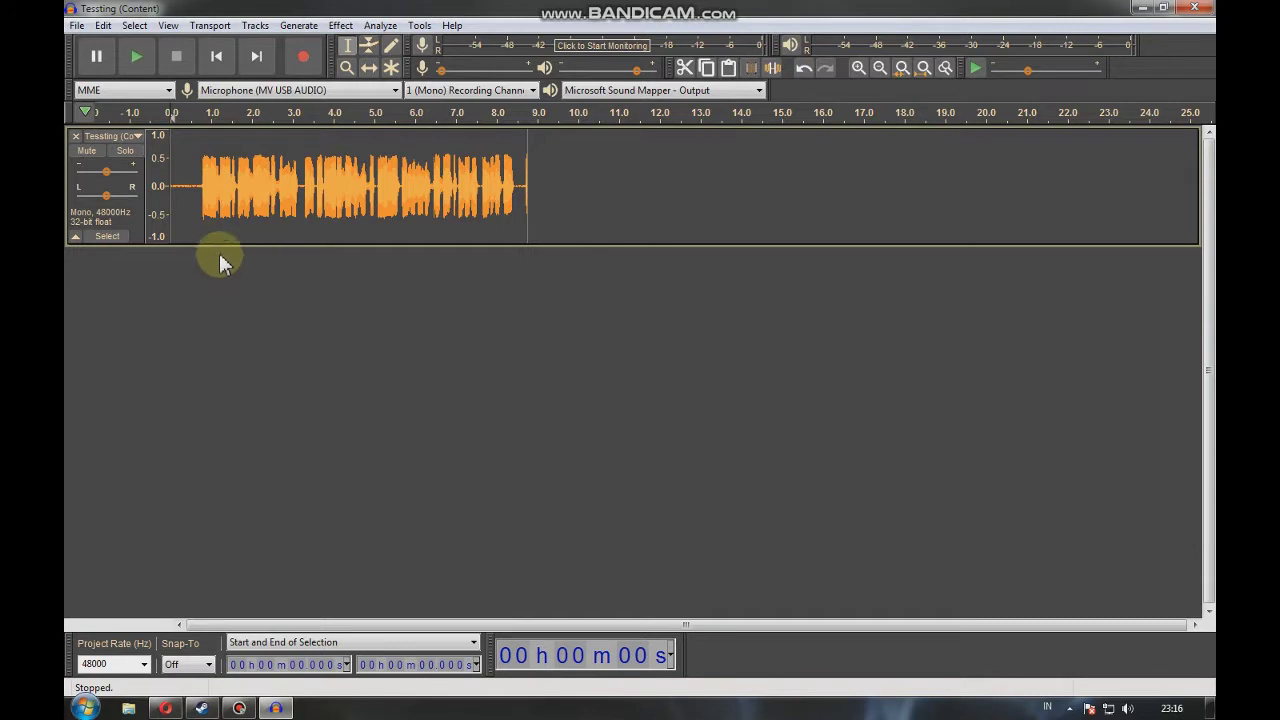
Make the track taller and examine the quiet lead-in before the voice starts.
drag(202, 200, 525, 204)
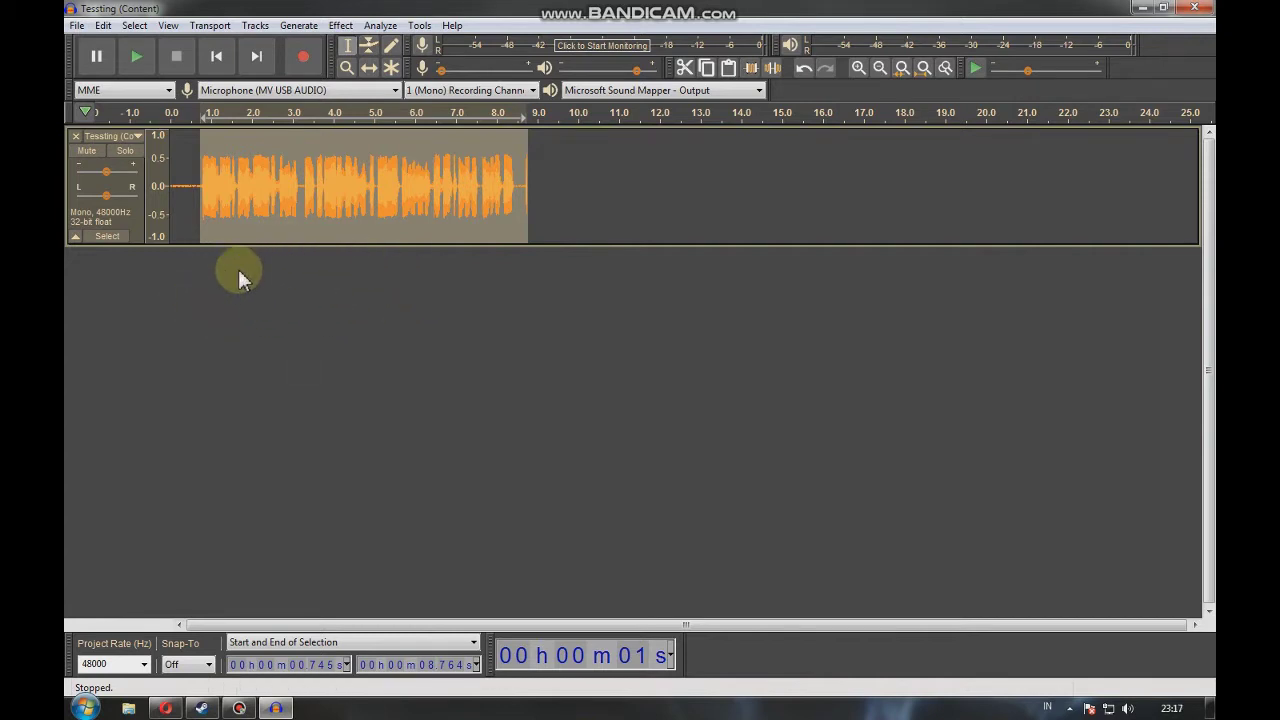
click(190, 202)
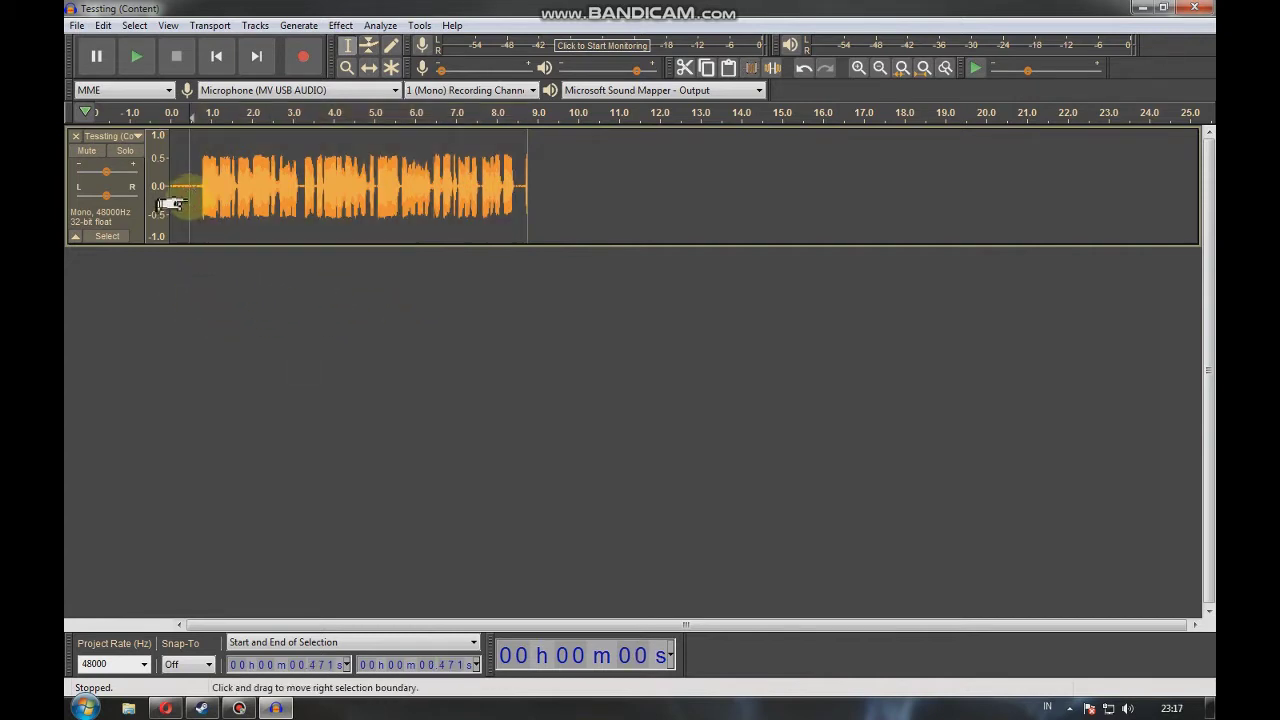
drag(185, 200, 195, 200)
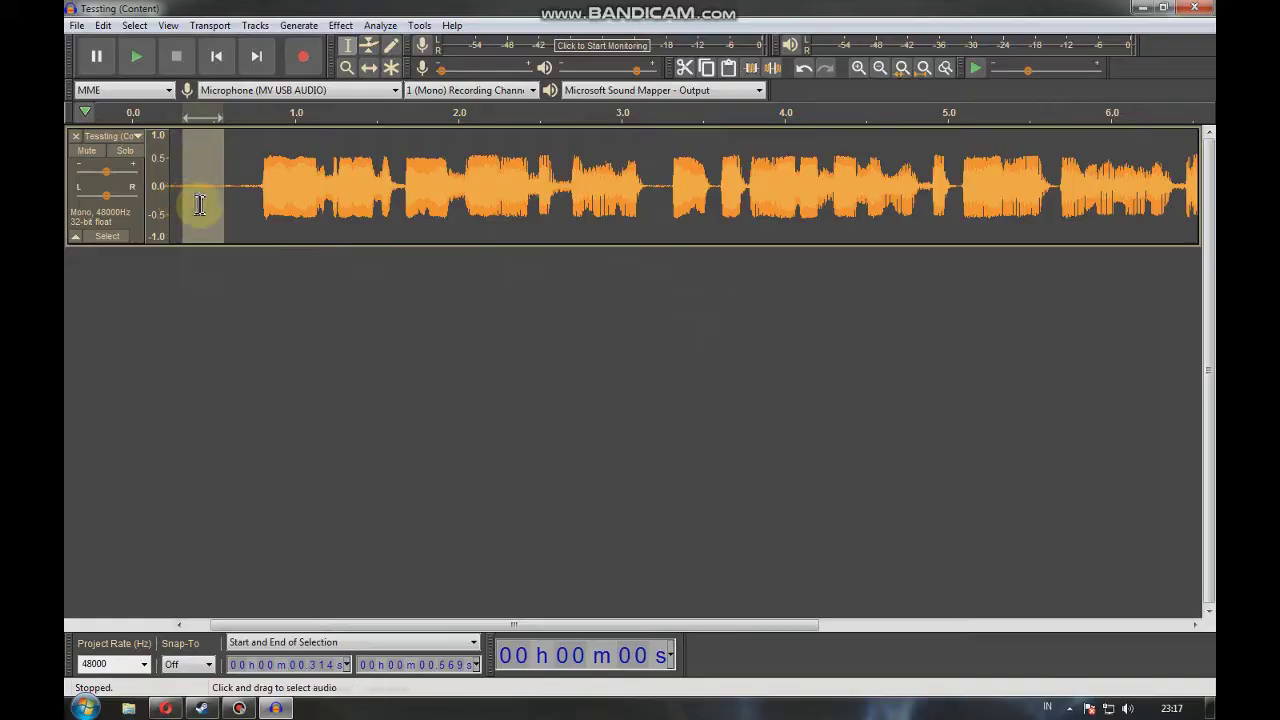
click(210, 196)
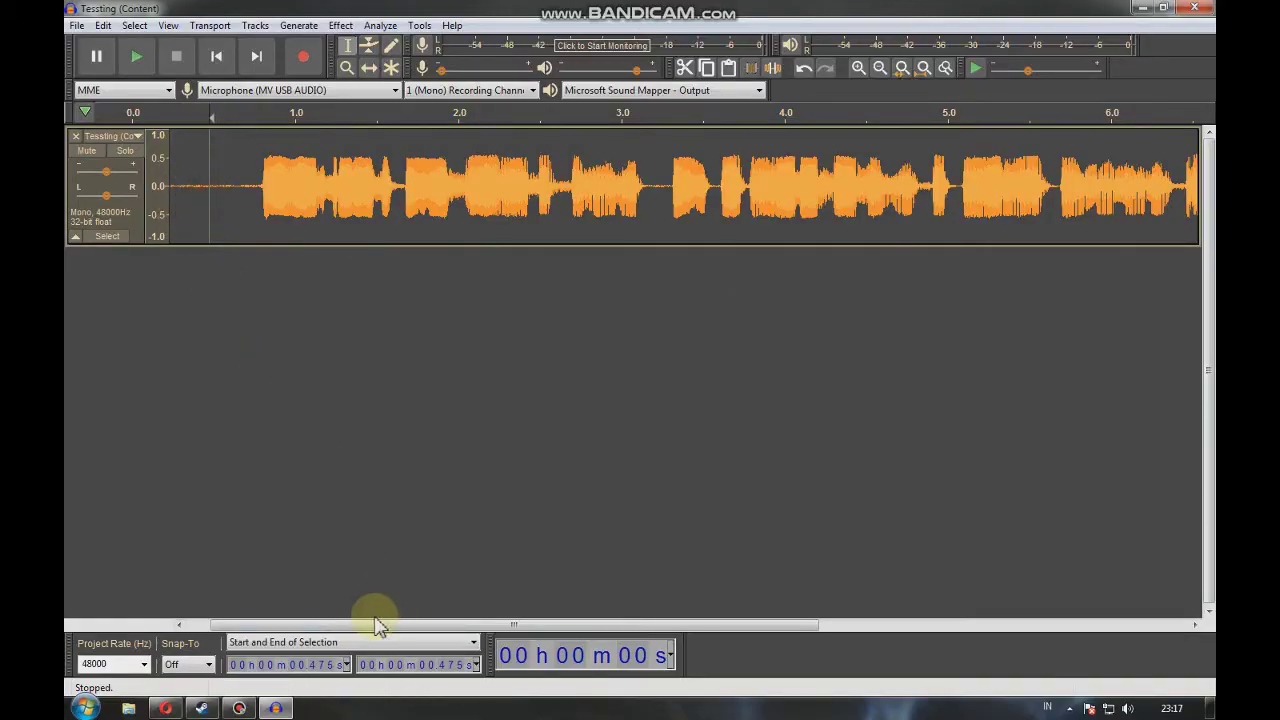
drag(362, 624, 330, 628)
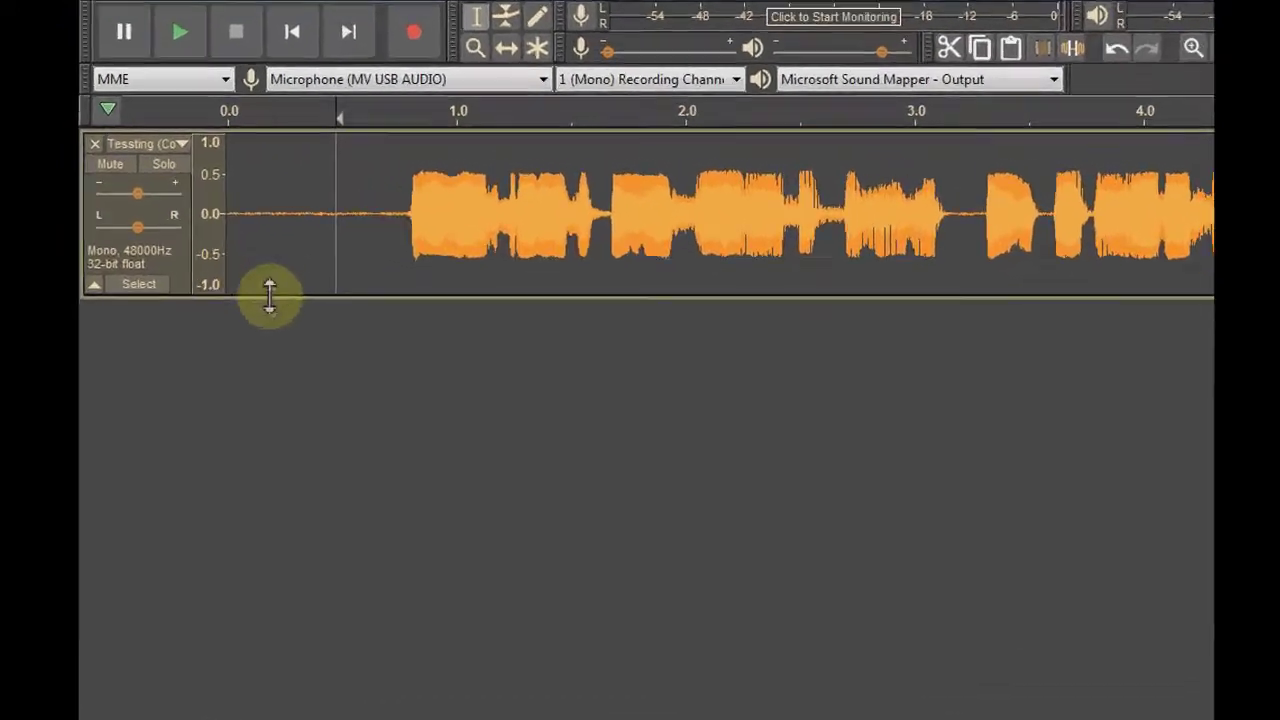
drag(269, 295, 280, 432)
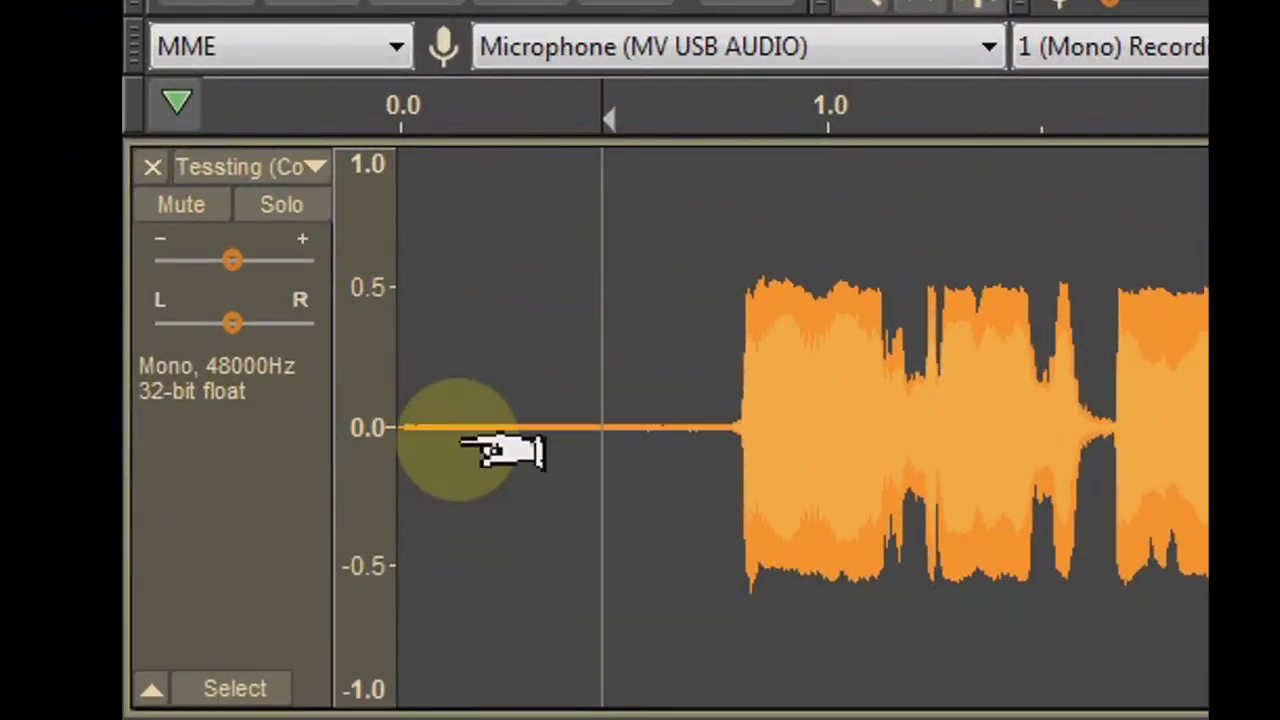
scroll(282, 295, up, 3)
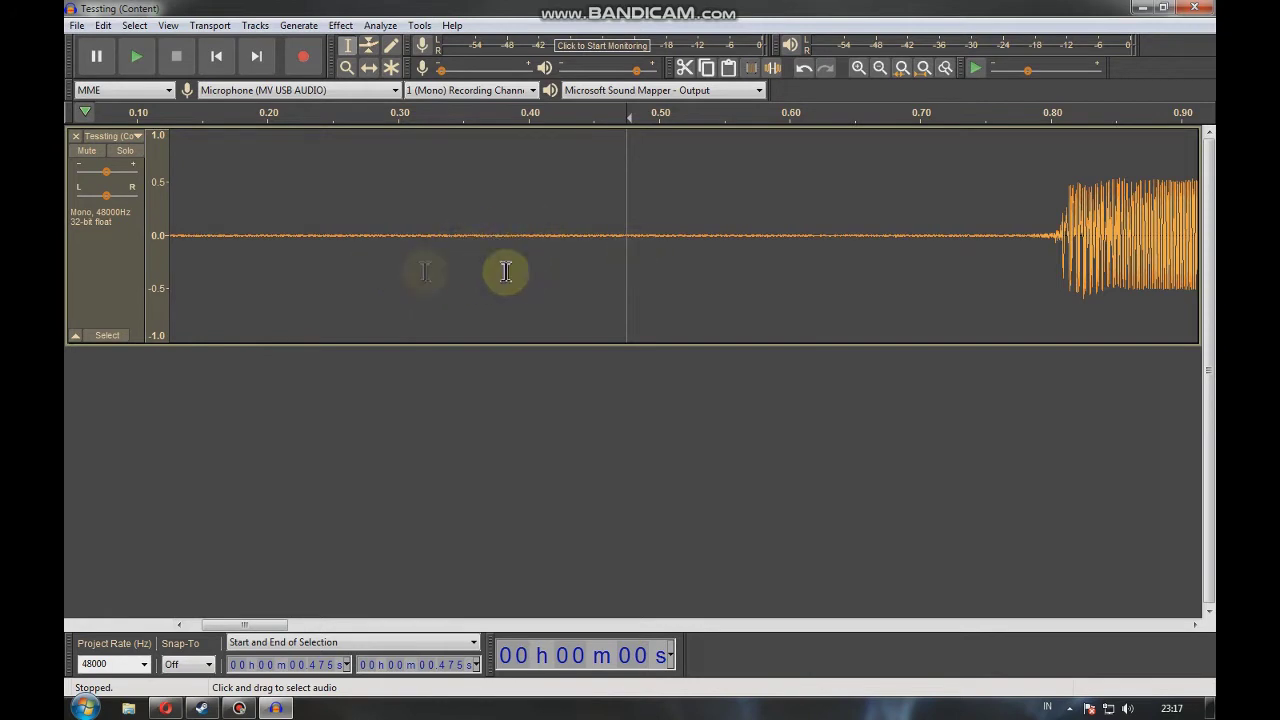
scroll(391, 237, down, 2)
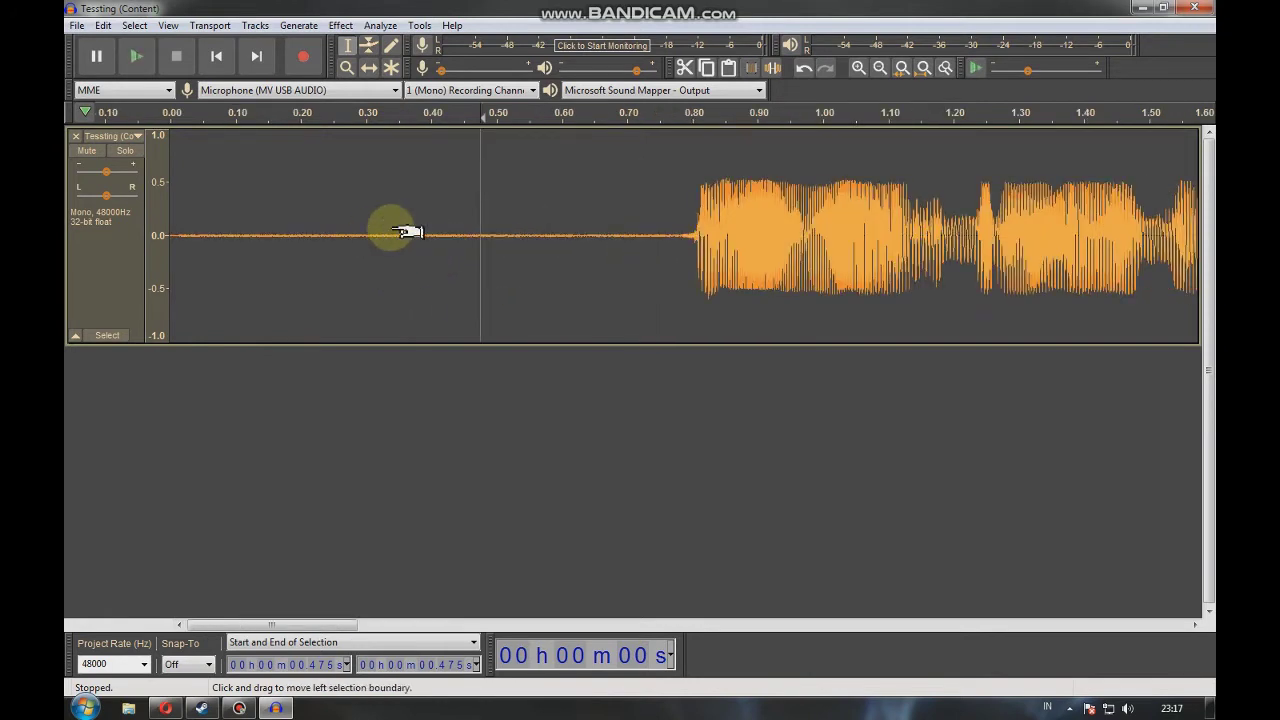
Select the quiet lead-in from about 0.02 to 0.64 seconds and play it to listen for background noise.
drag(171, 235, 375, 248)
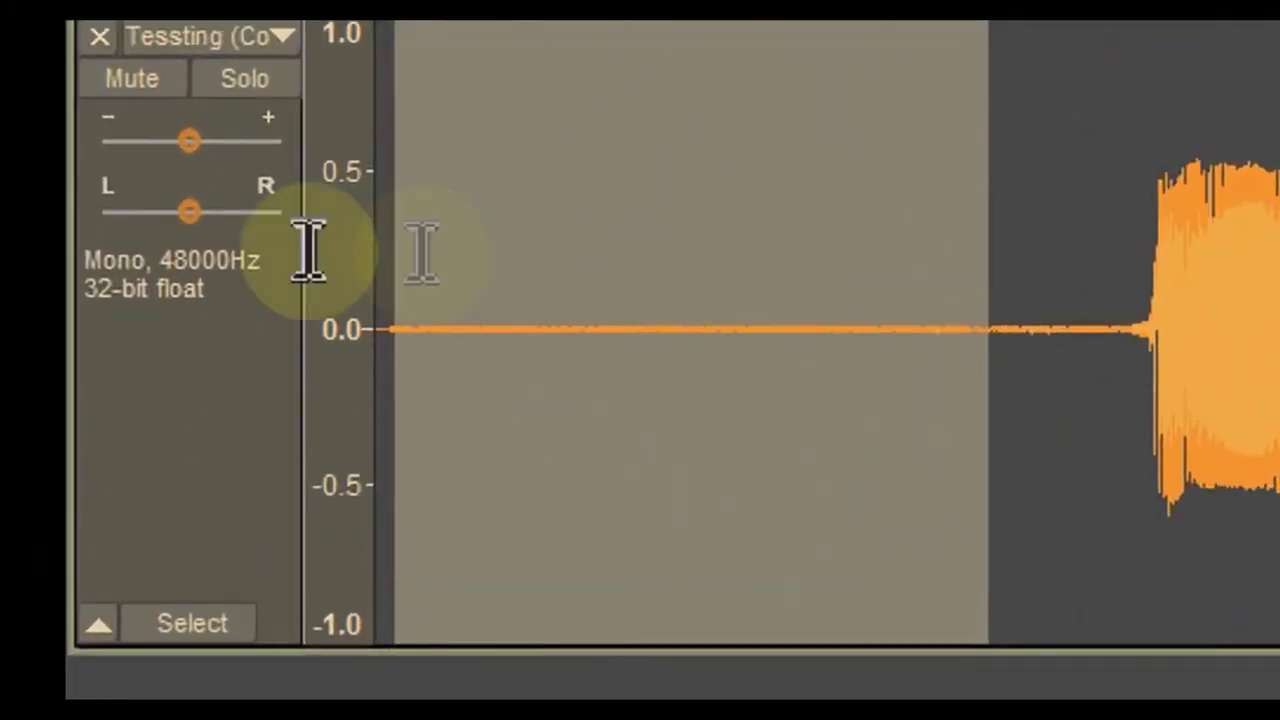
key(space)
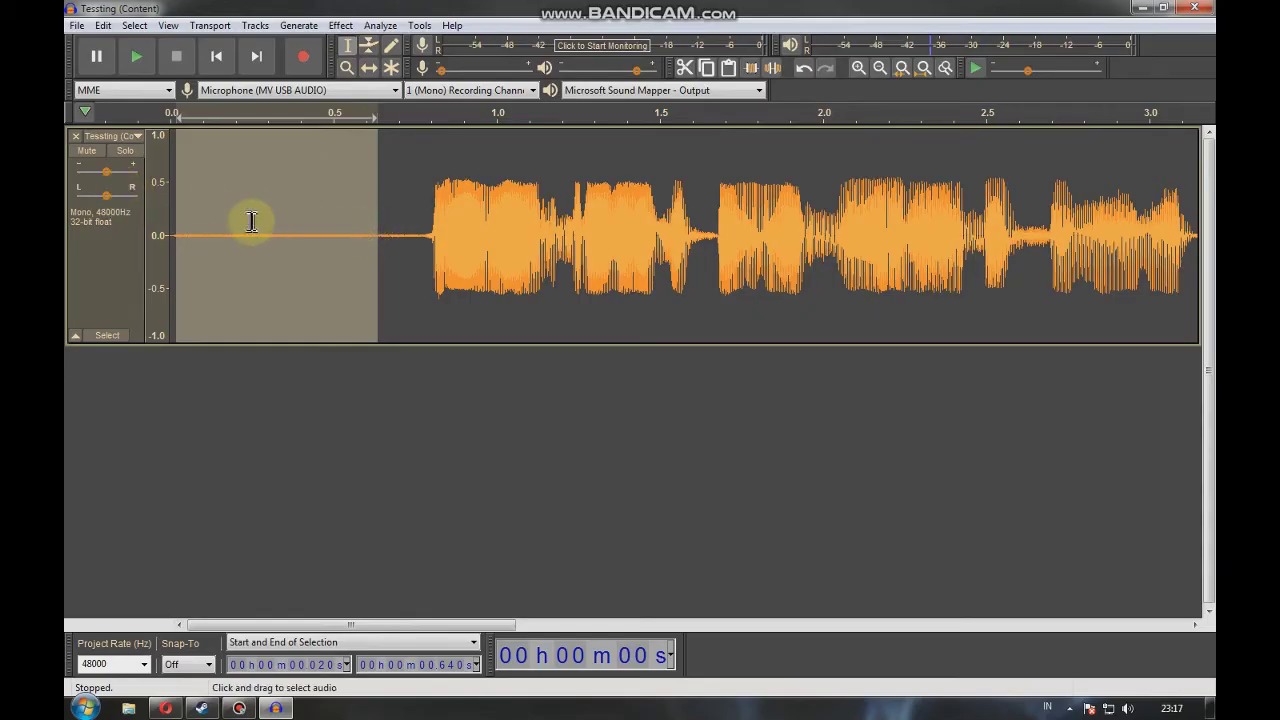
key(space)
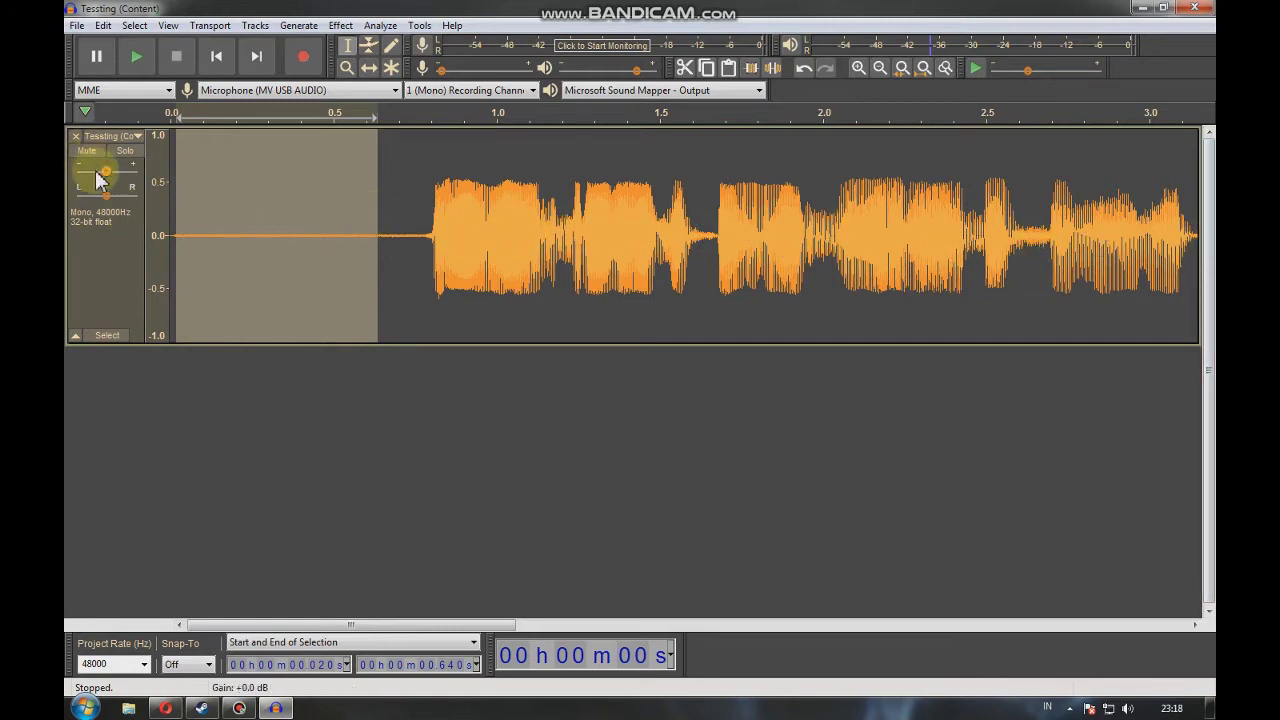
Lower the track's gain slightly and play the vocal recording from about 0.36 seconds.
drag(106, 172, 96, 186)
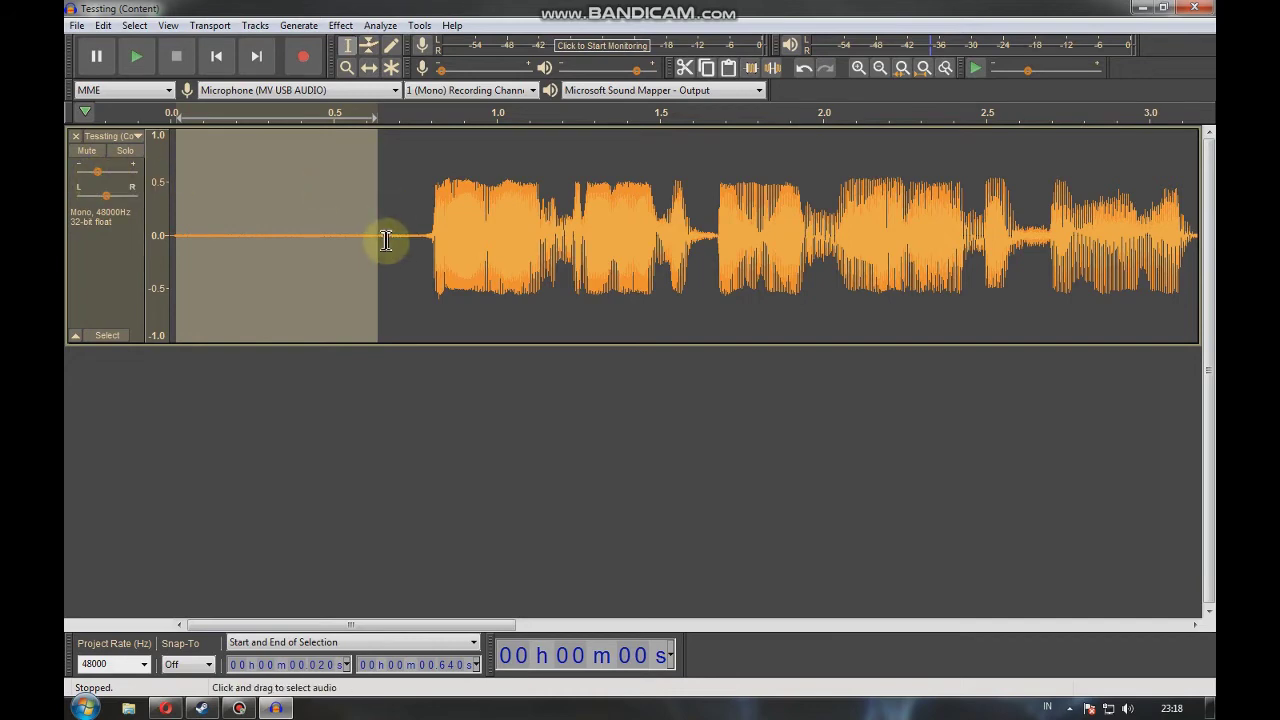
click(288, 225)
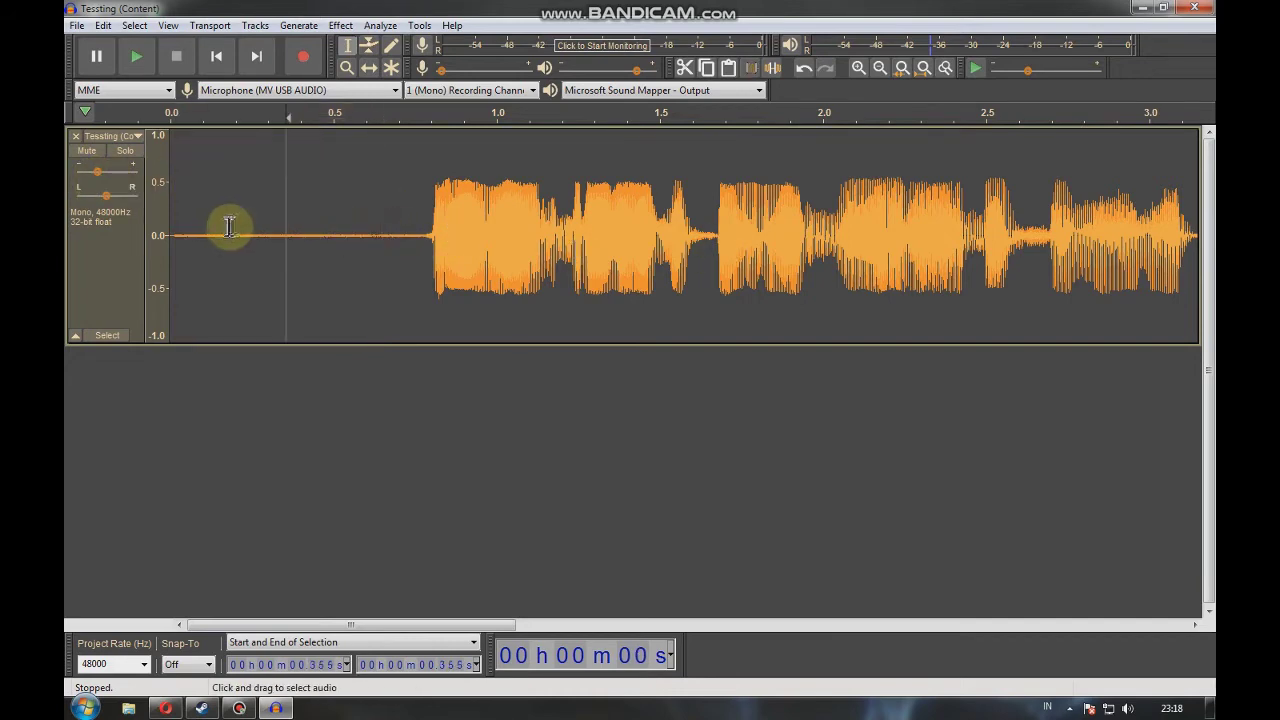
key(space)
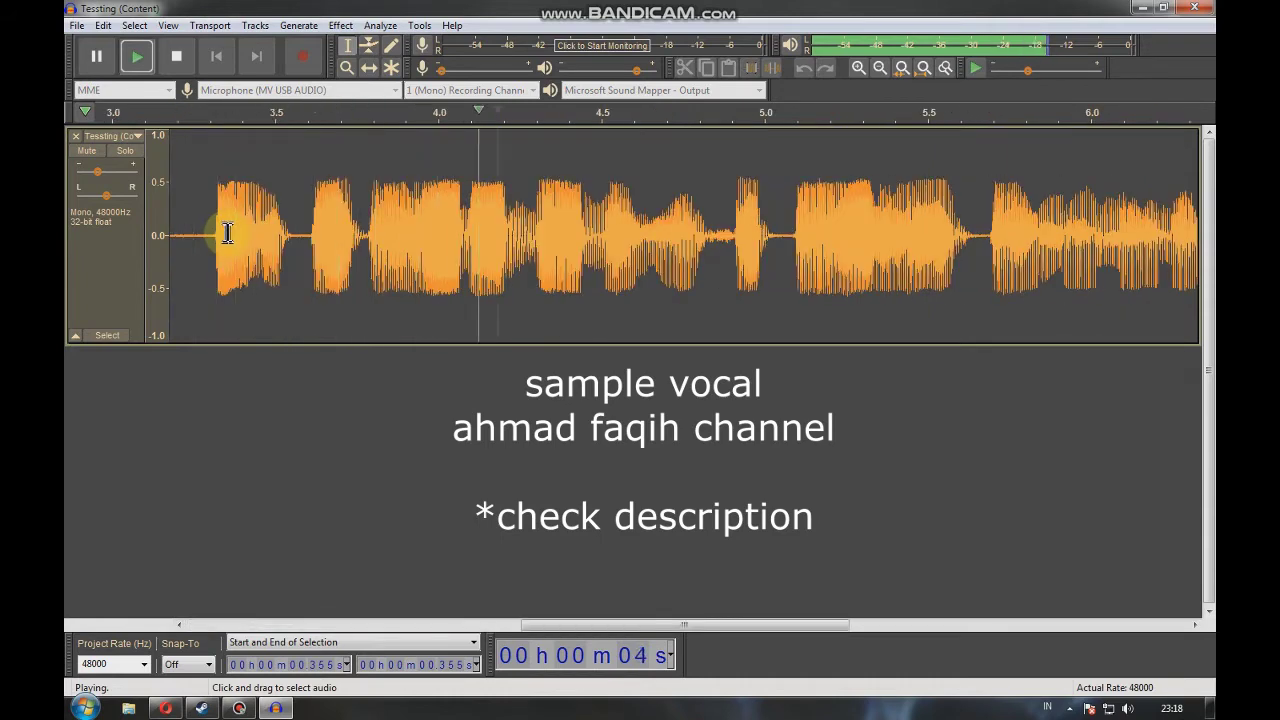
key(space)
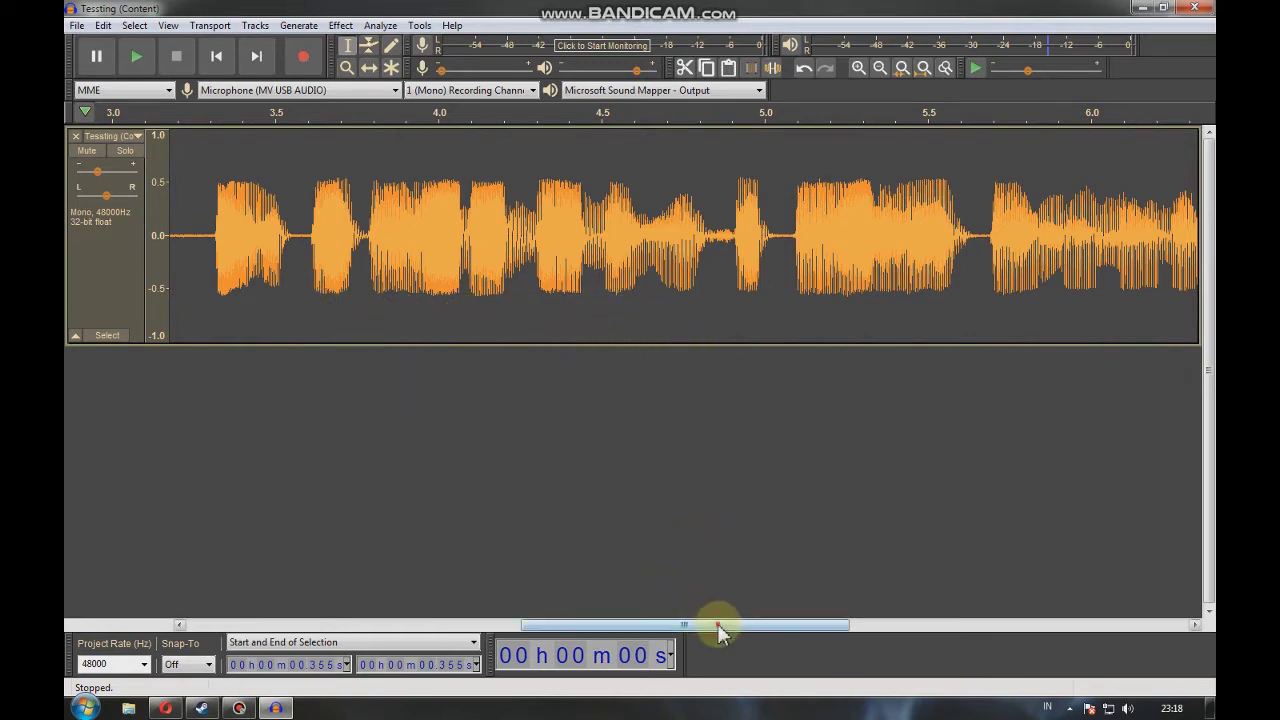
Capture a Noise Reduction profile from the quiet lead-in between about 0.13 and 0.55 seconds.
drag(712, 624, 368, 626)
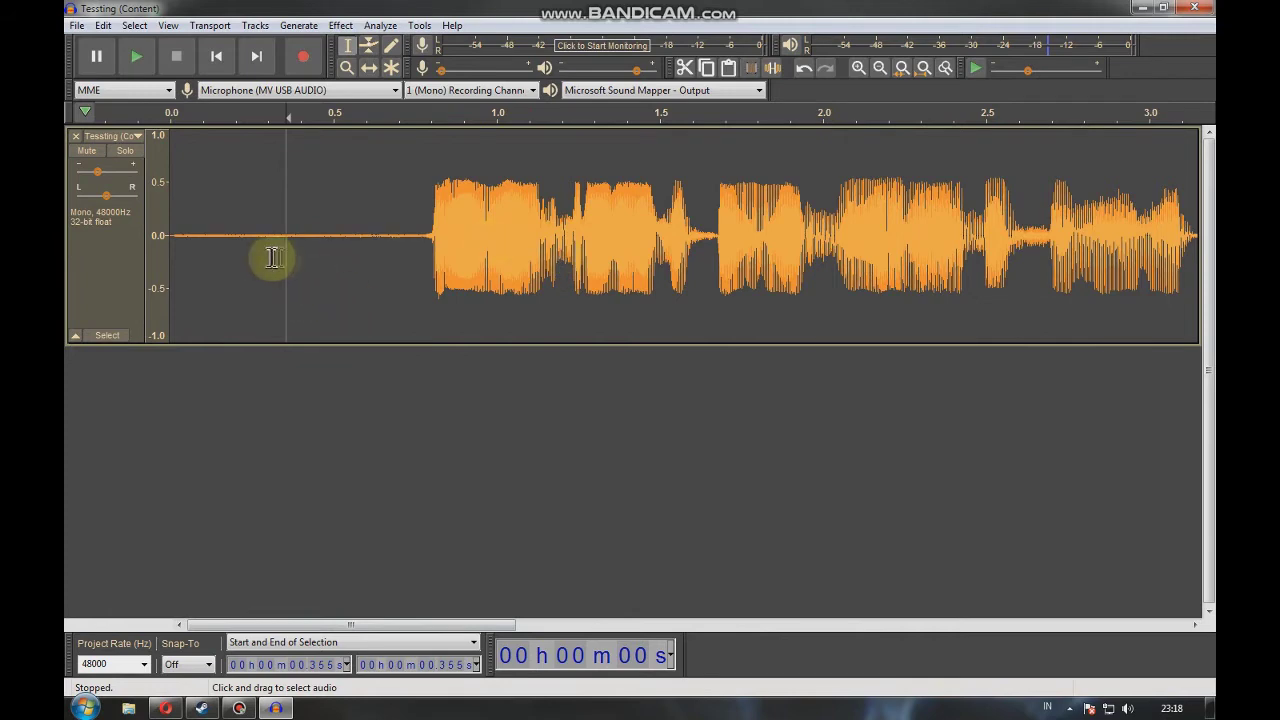
click(315, 195)
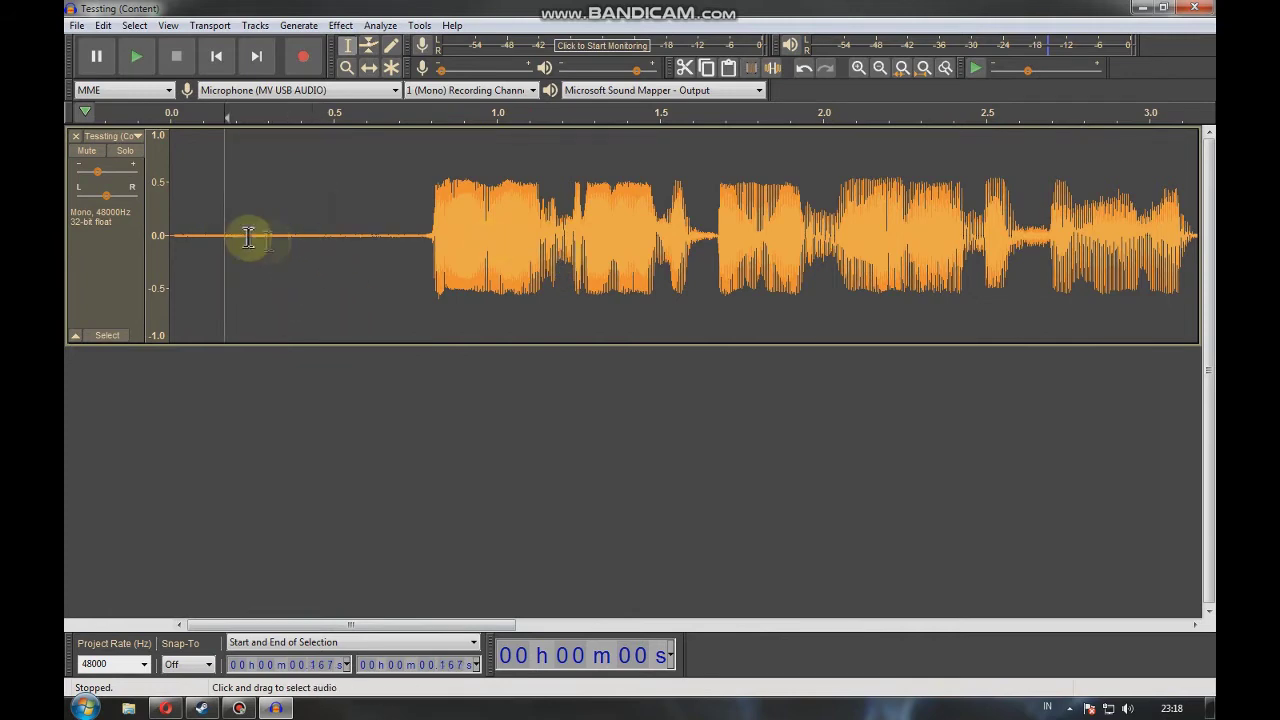
click(177, 235)
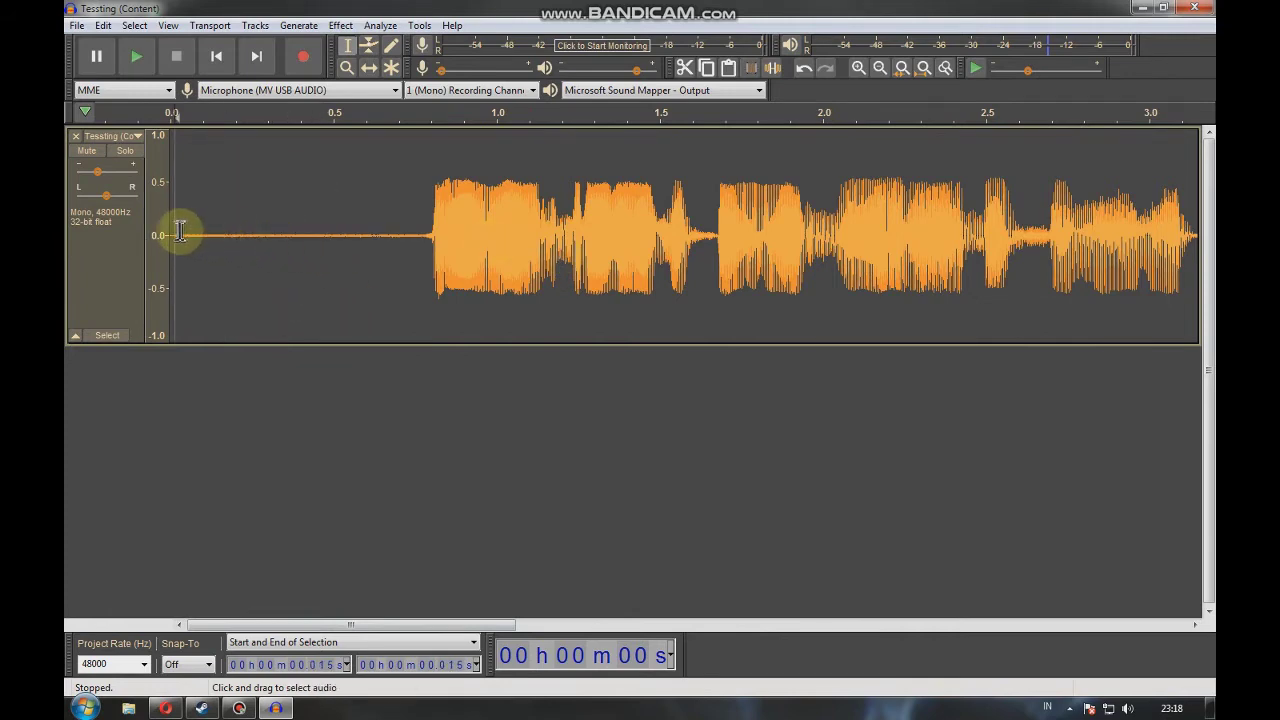
drag(213, 235, 348, 232)
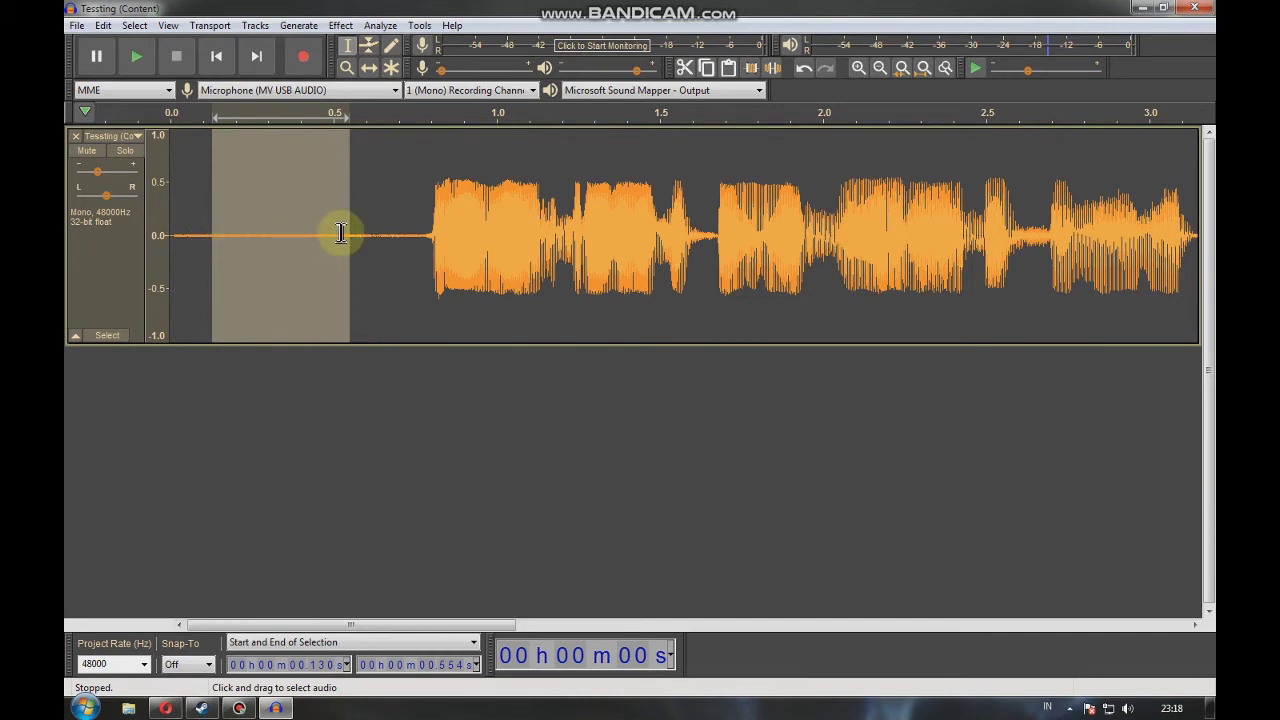
click(341, 26)
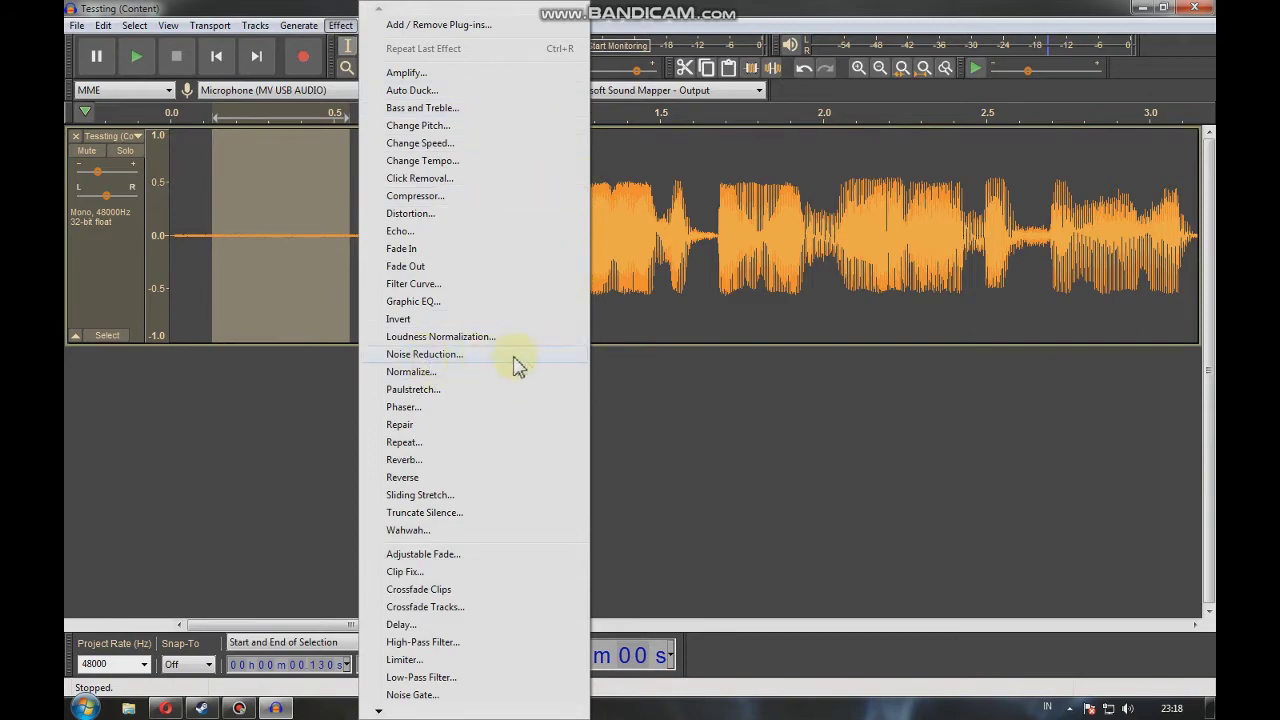
click(470, 356)
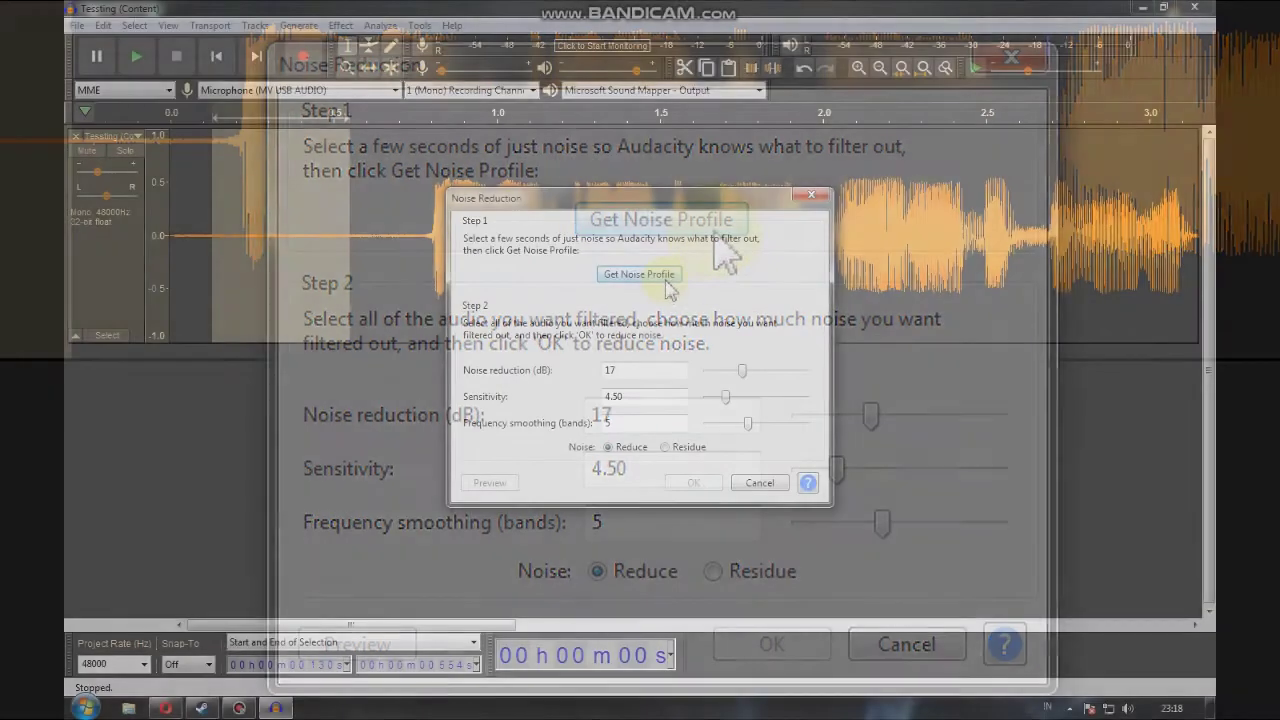
click(665, 279)
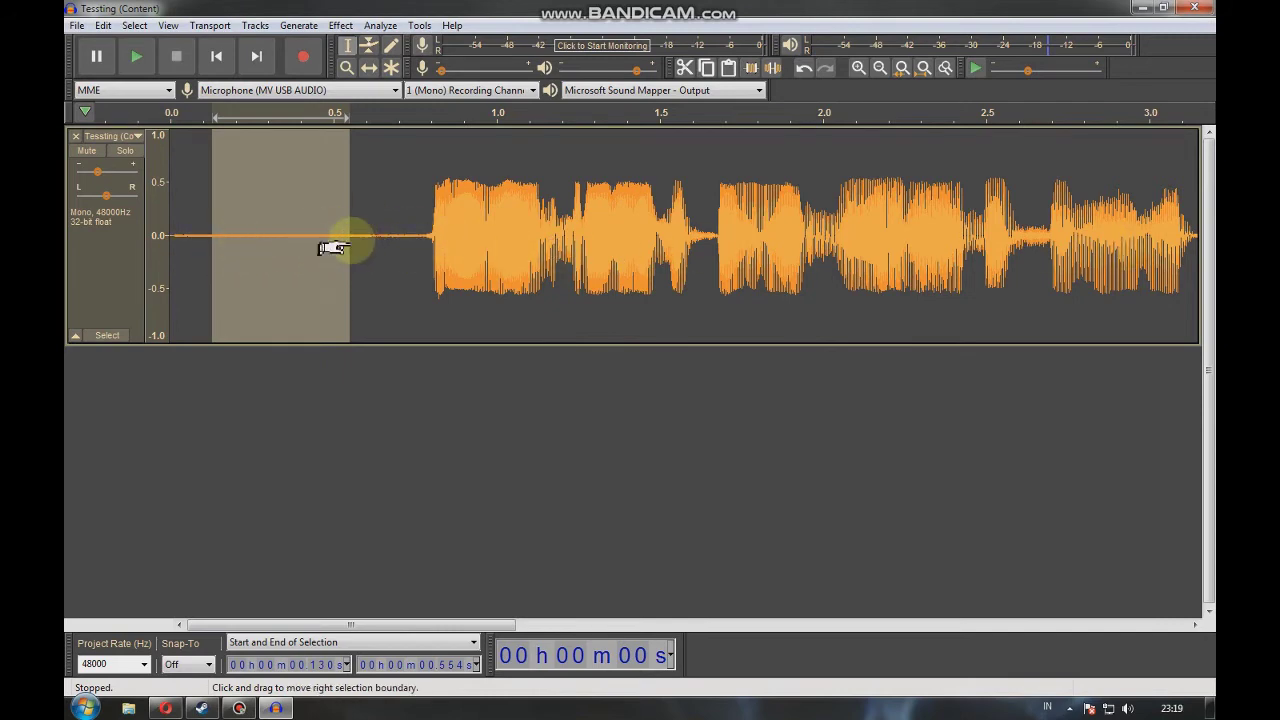
Select the entire track and preview the Noise Reduction effect on it in Reduce mode.
drag(350, 245, 1047, 247)
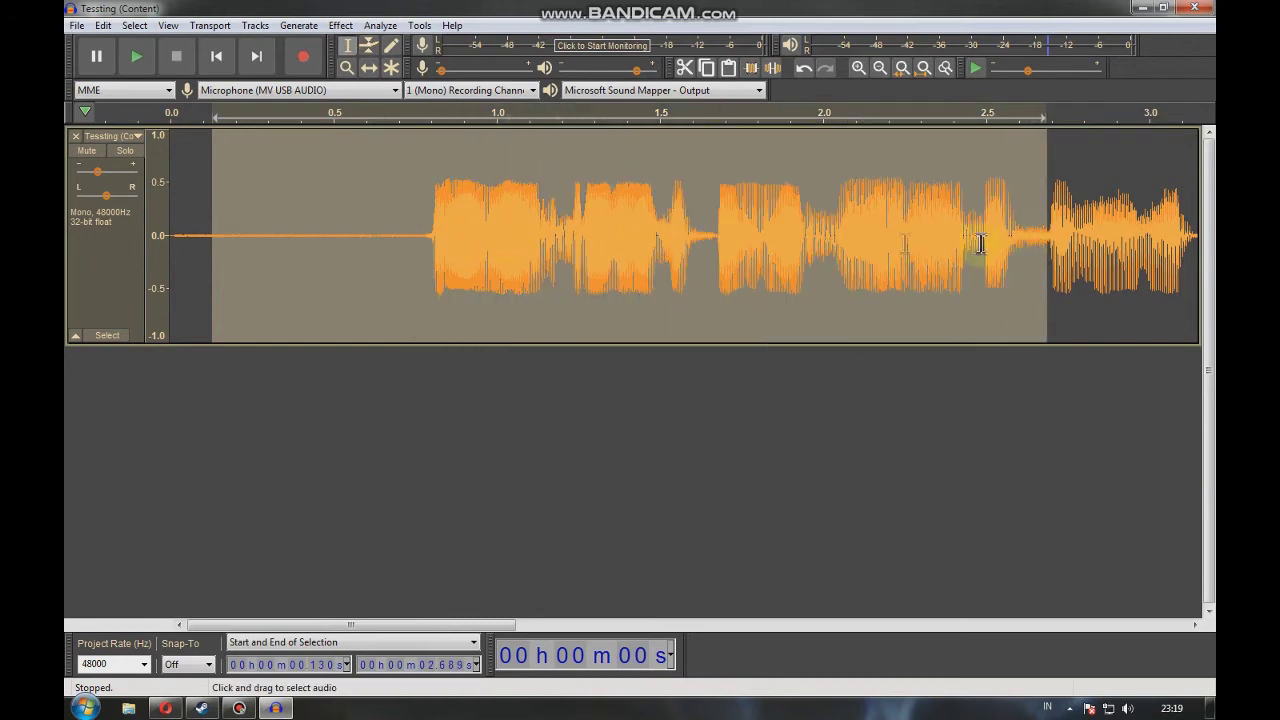
key(ctrl+a)
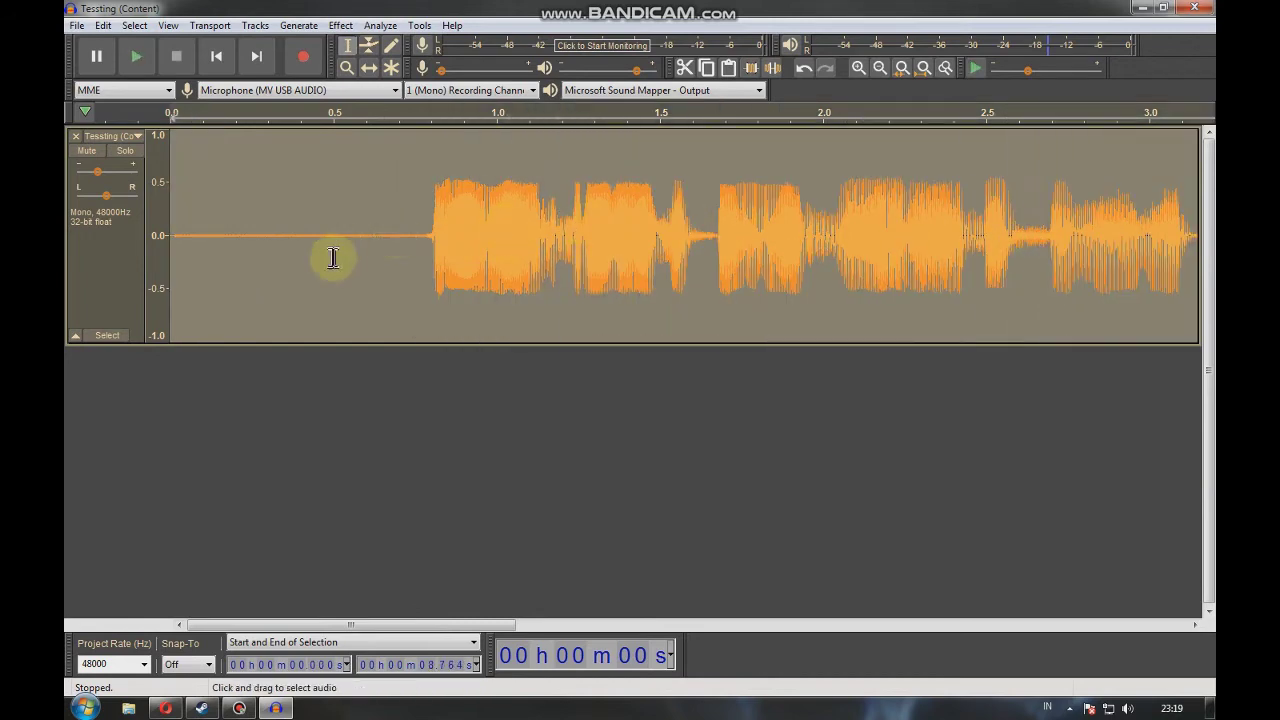
key(ctrl+f)
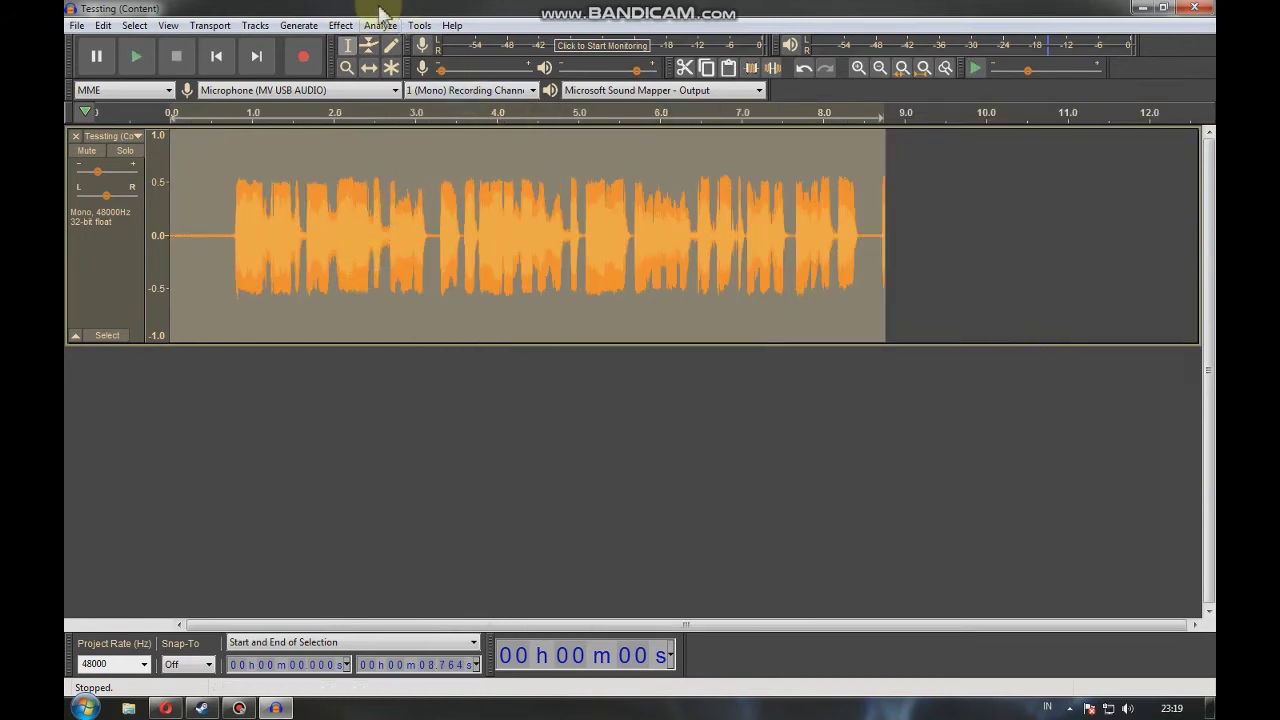
click(339, 26)
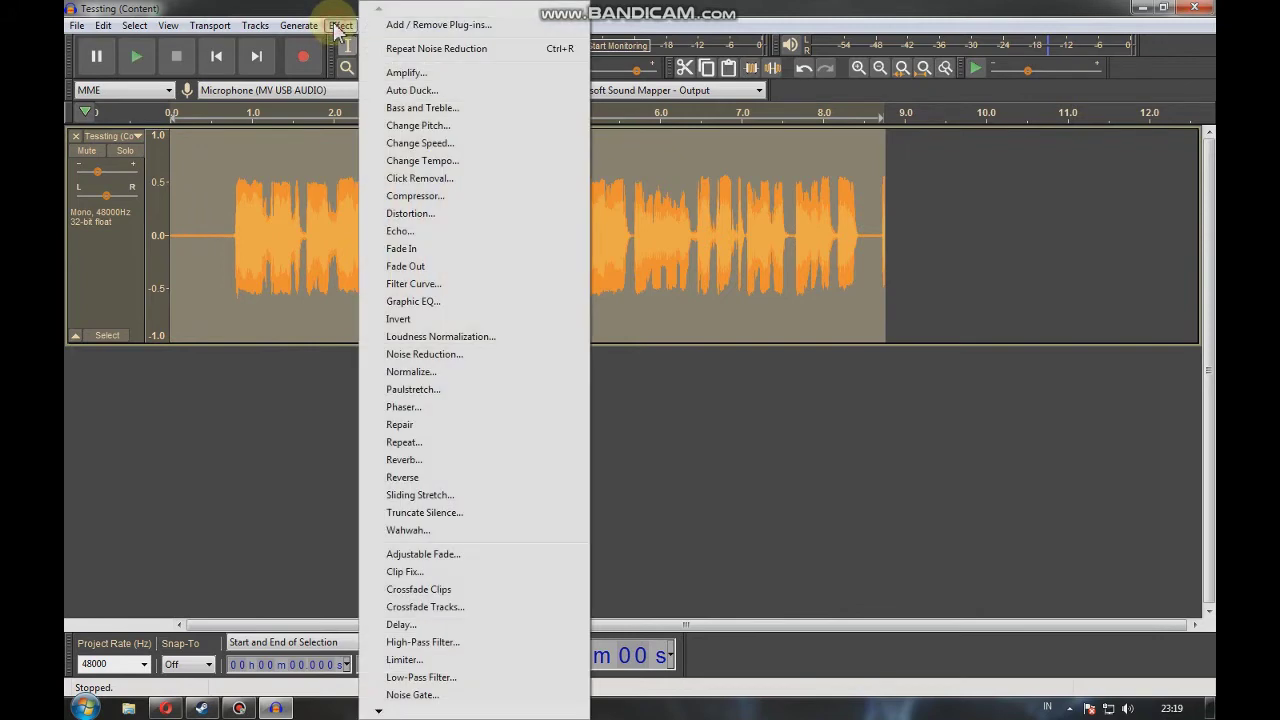
click(453, 362)
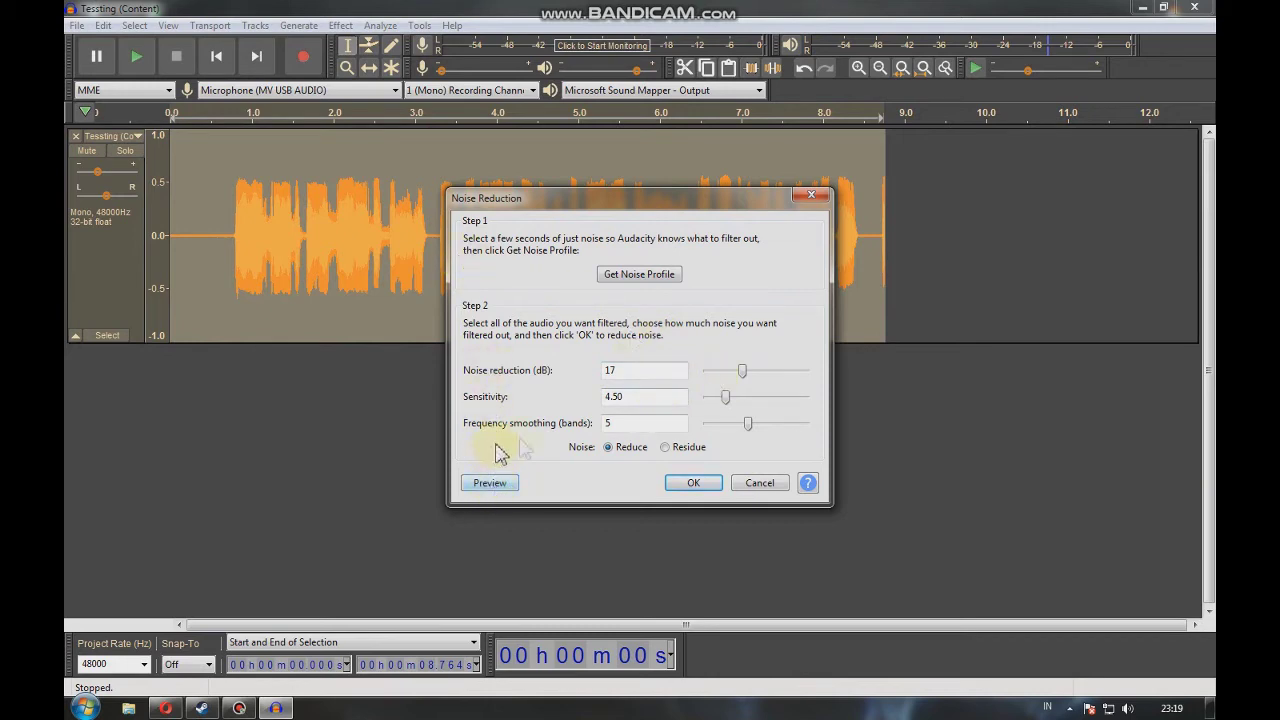
click(487, 491)
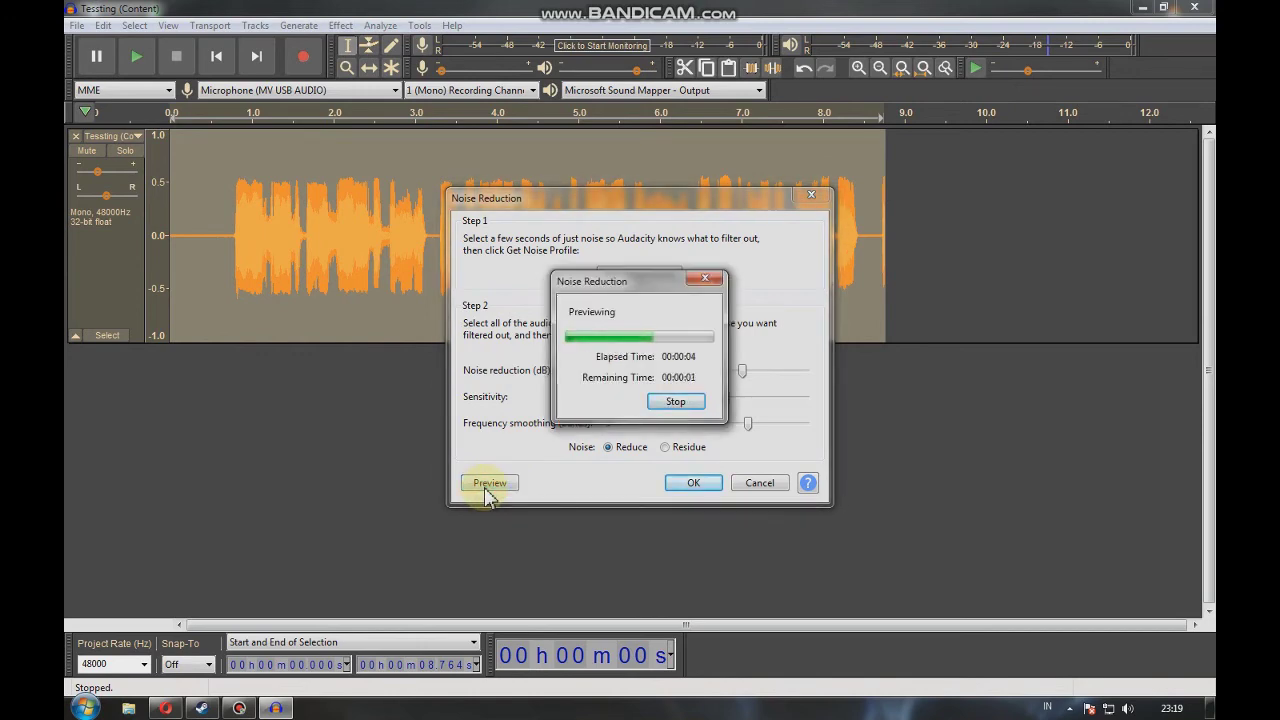
Raise the noise reduction amount to 30 dB, previewing the changes, and apply the effect to the whole track.
click(688, 405)
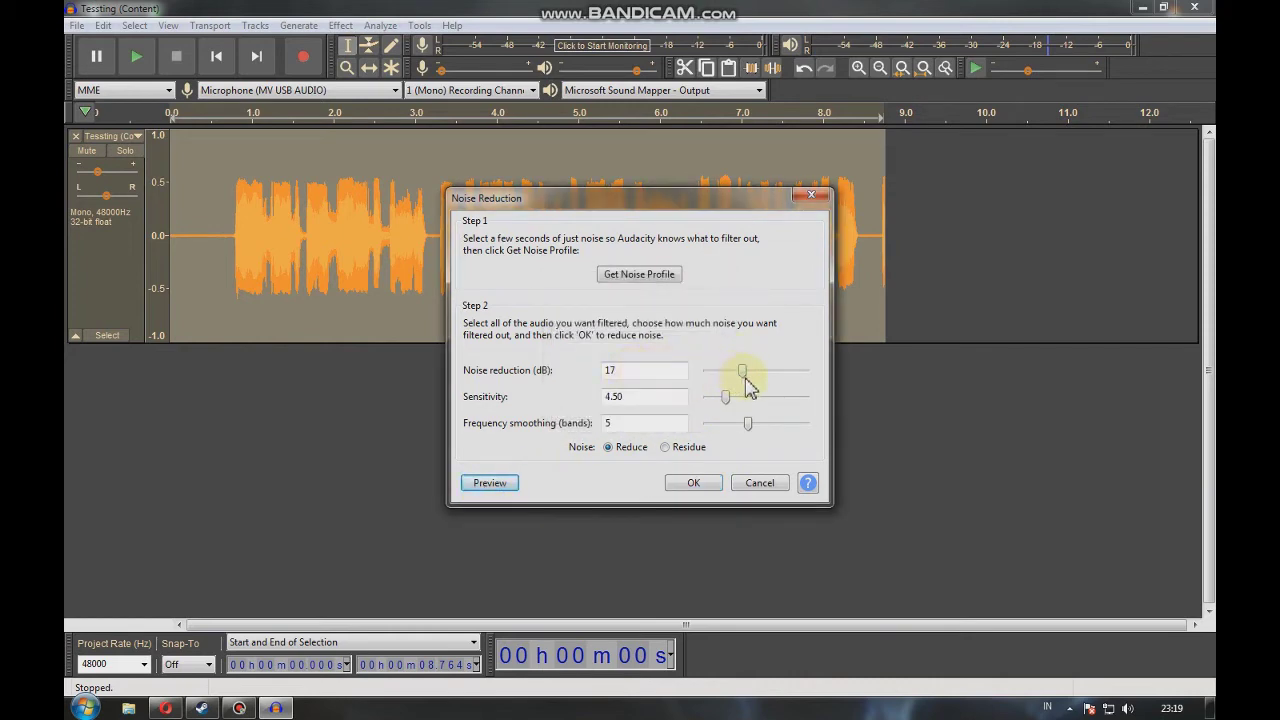
click(492, 483)
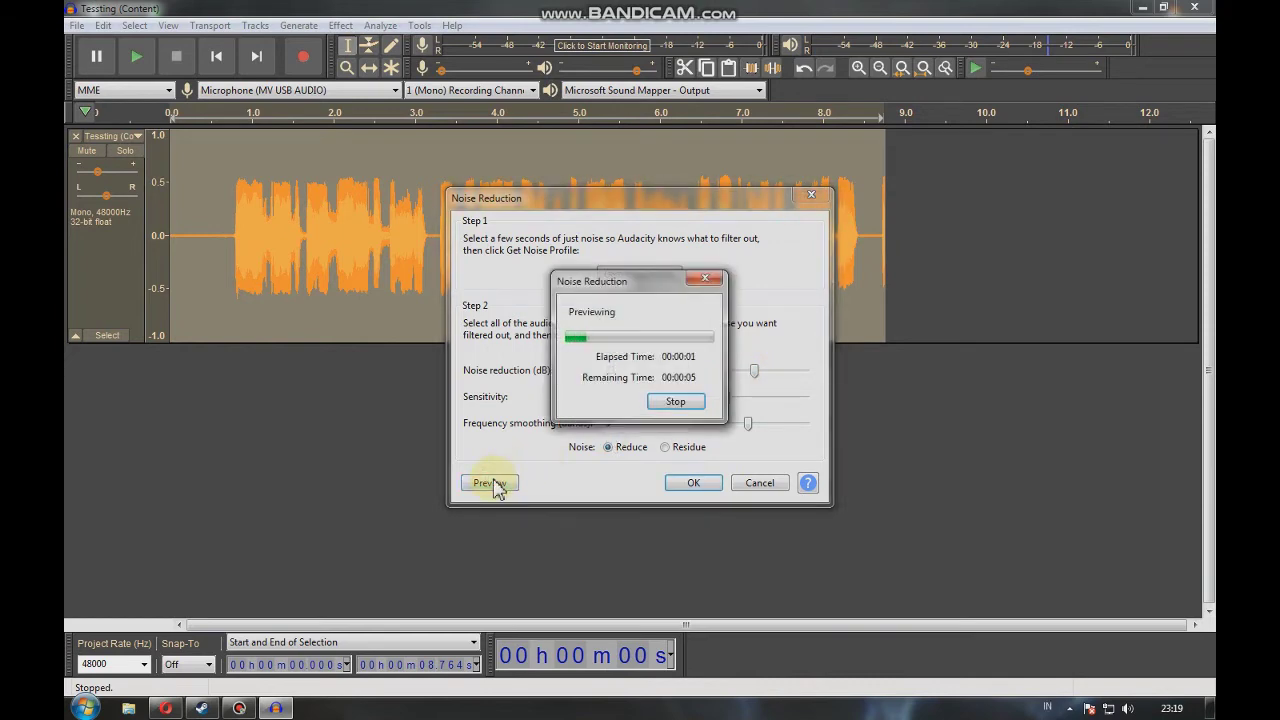
click(686, 401)
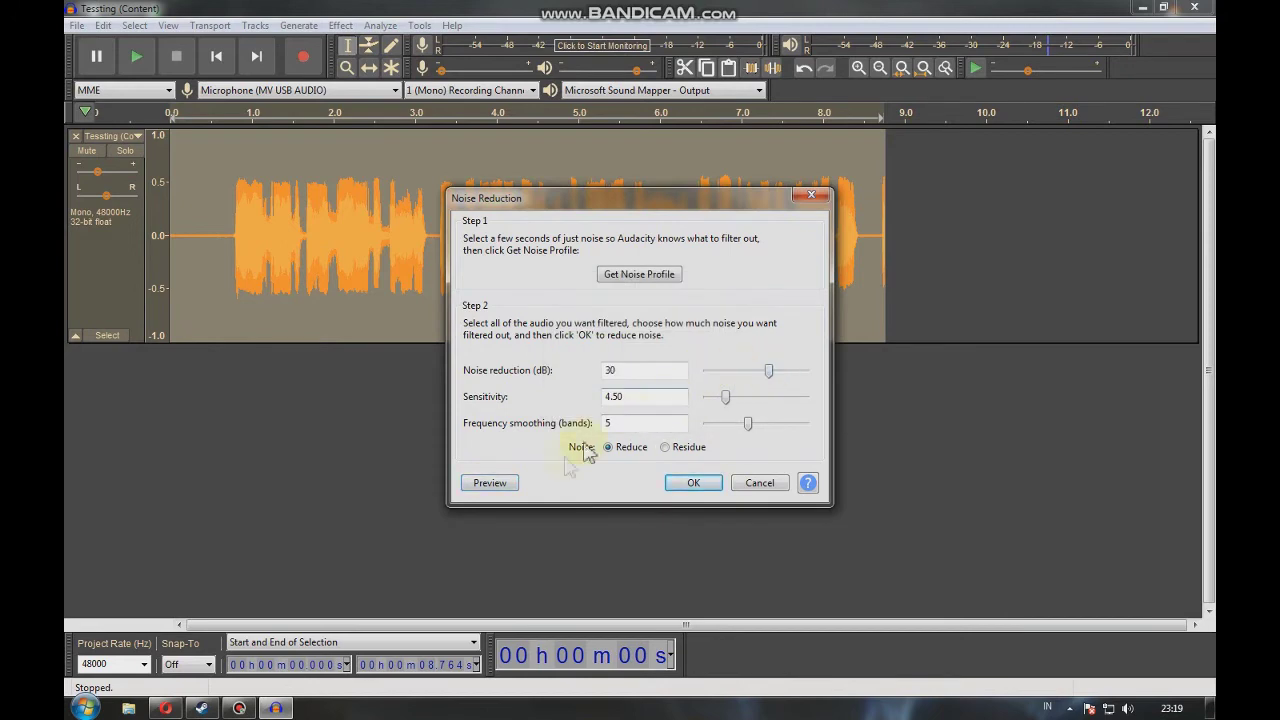
click(486, 489)
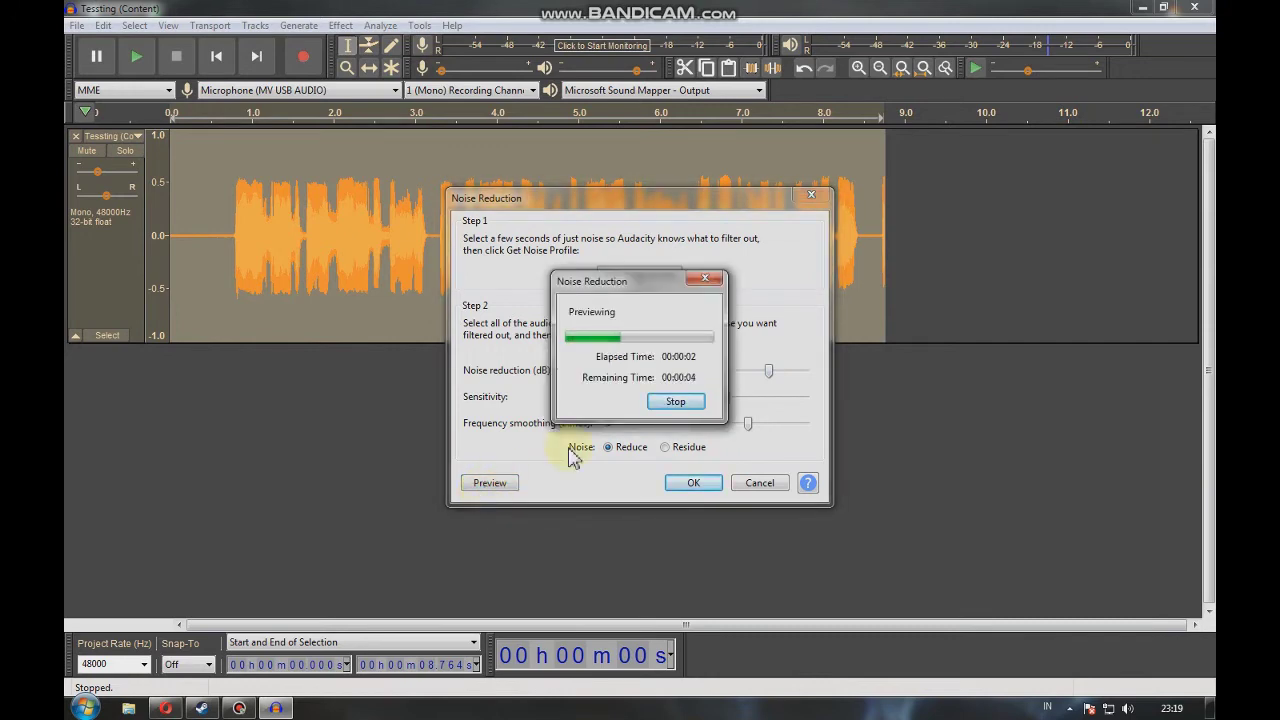
click(677, 403)
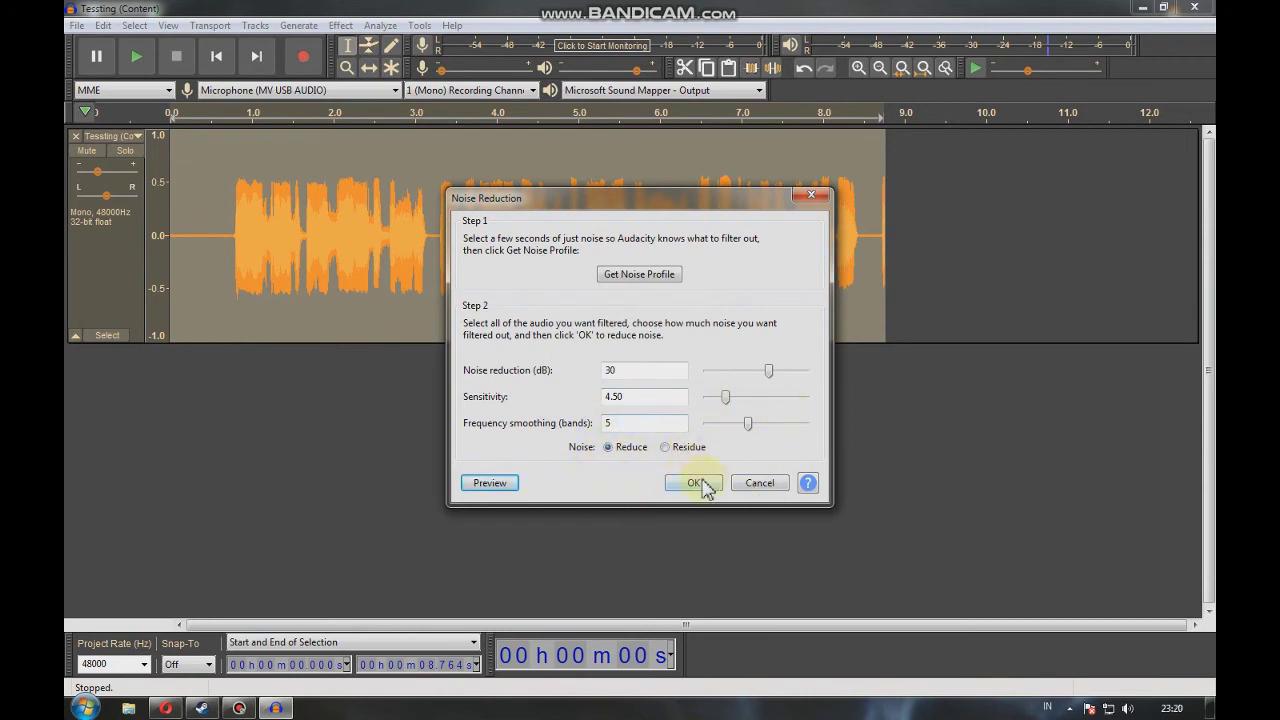
click(697, 483)
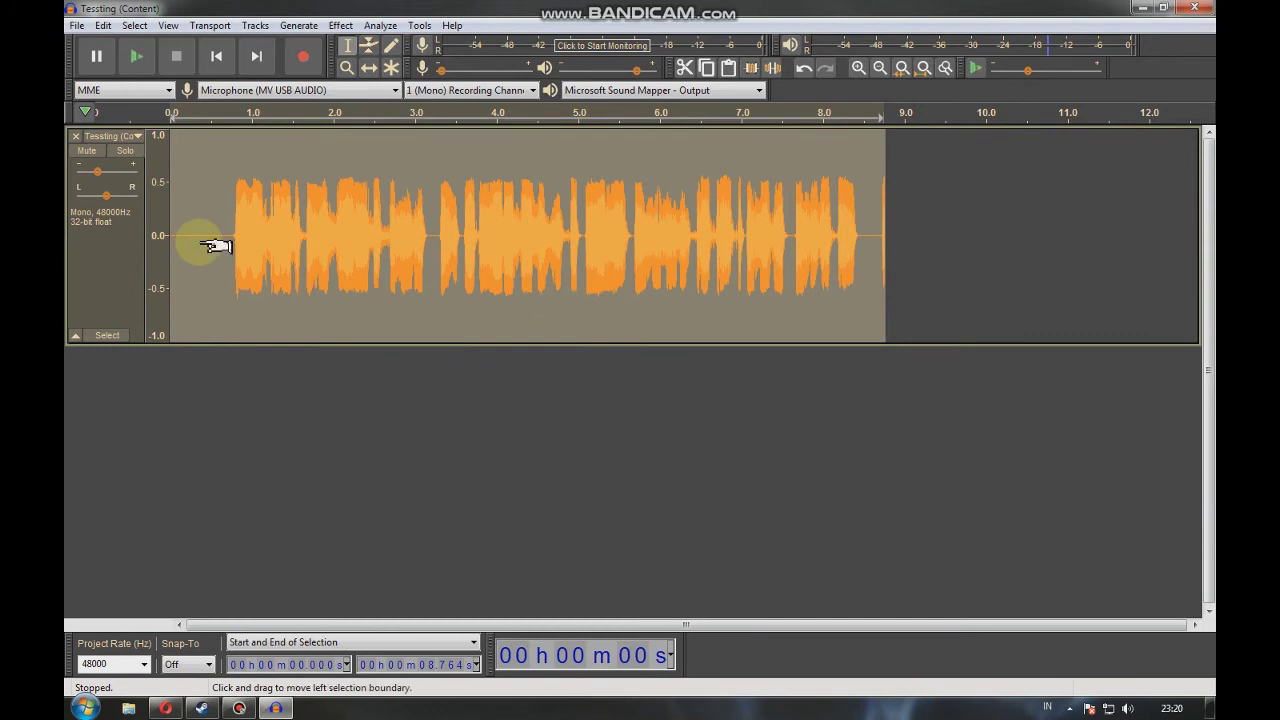
Select the quiet lead-in from about 0.46 to 0.70 seconds and play it to check for remaining noise.
scroll(220, 241, up, 4)
click(411, 240)
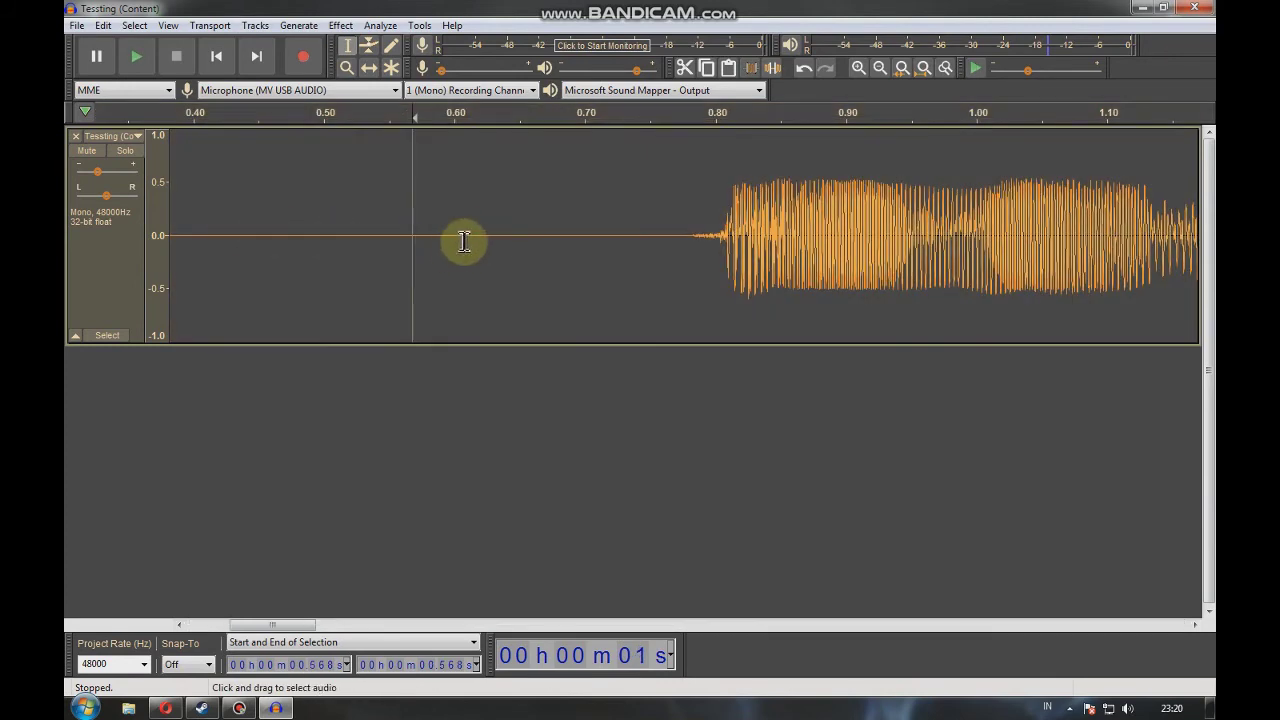
drag(272, 237, 587, 245)
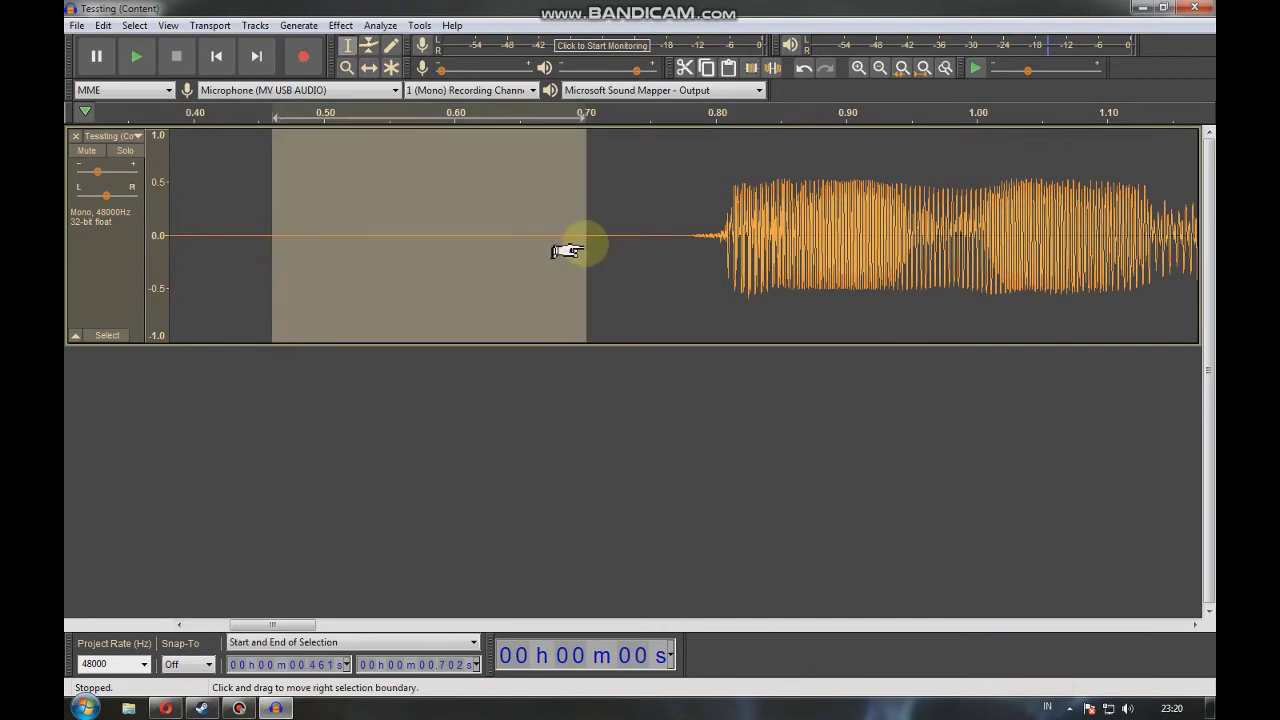
key(space)
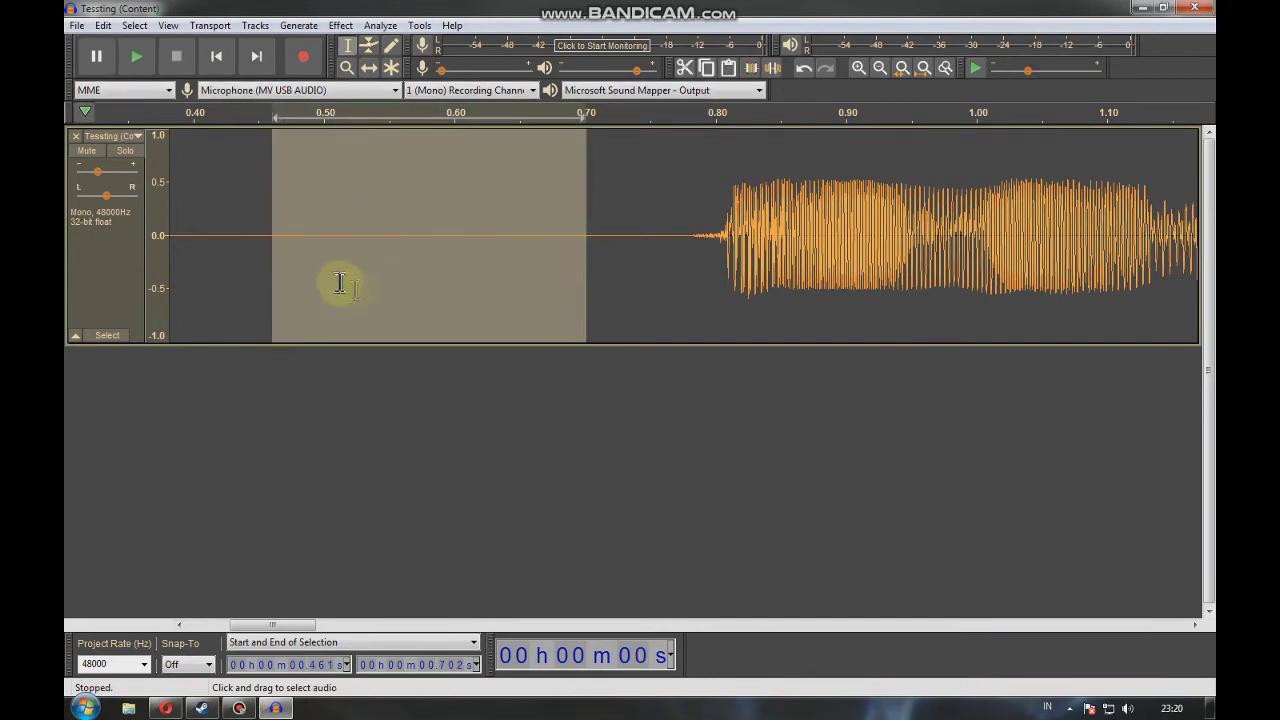
Play the noise-reduced recording from about 0.32 seconds to hear the speech.
scroll(323, 260, down, 1)
click(206, 245)
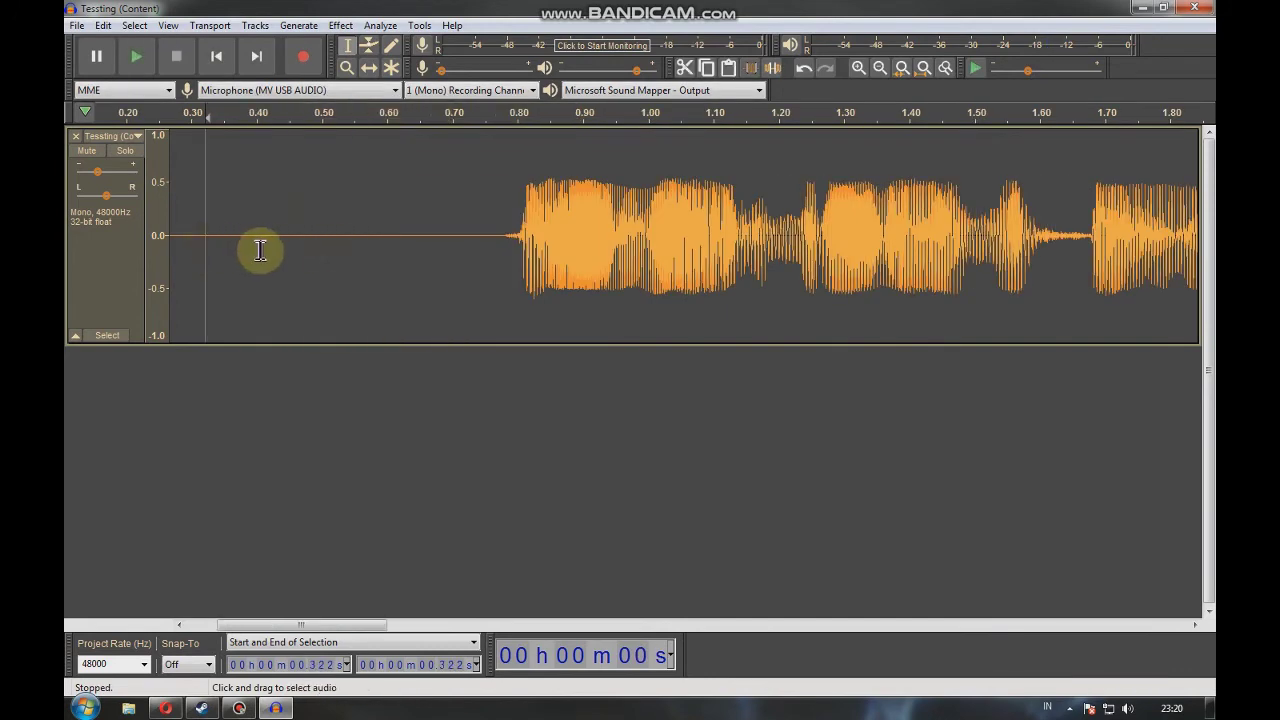
key(space)
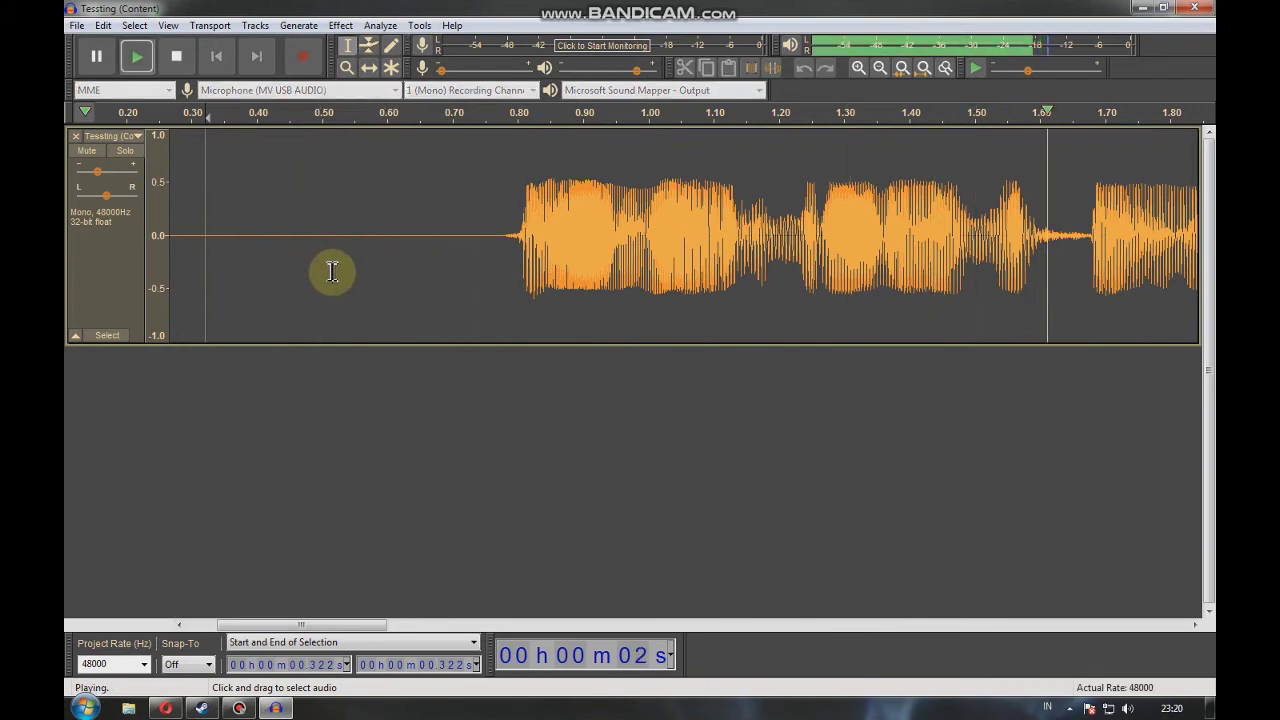
scroll(332, 271, down, 2)
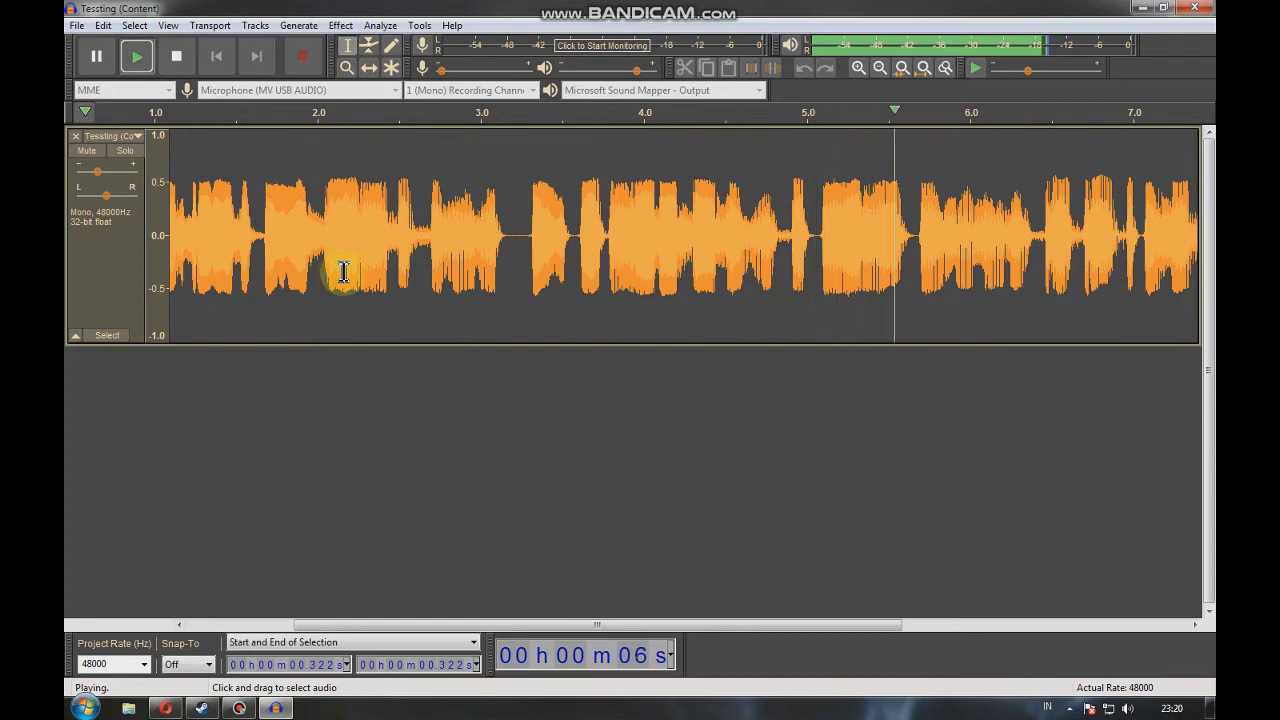
key(space)
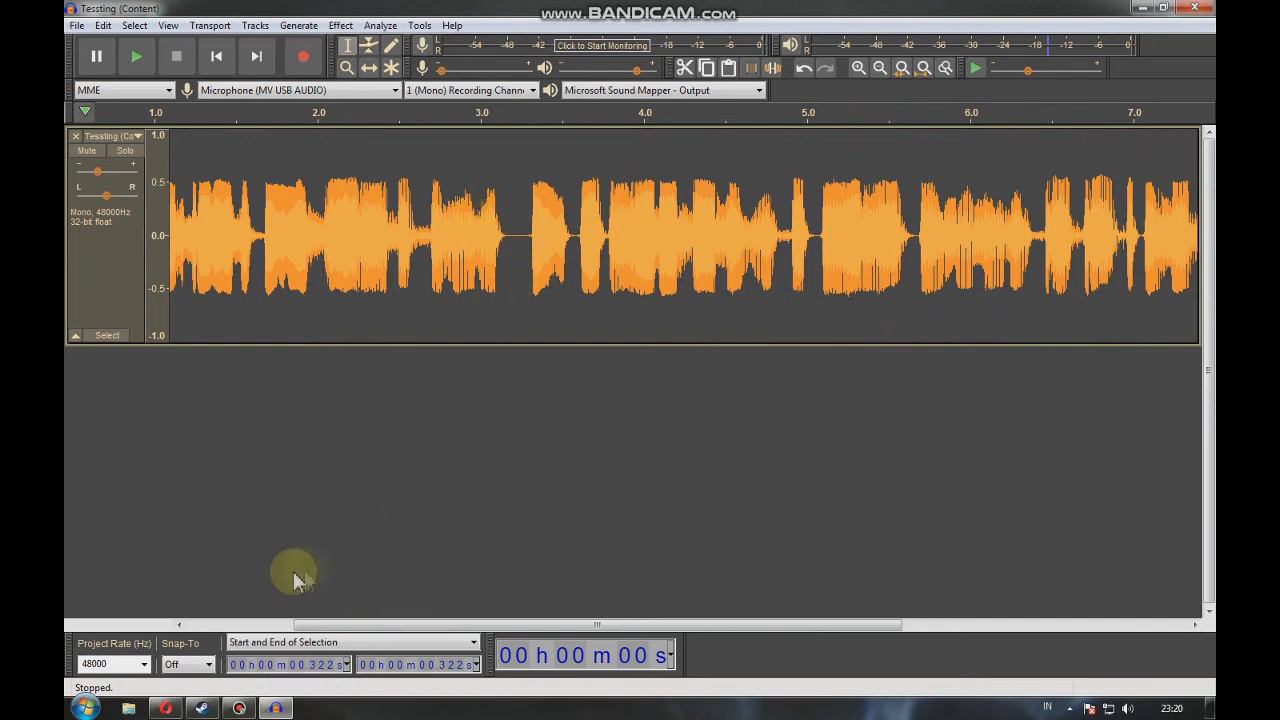
Select the spoken section from about 0.80 to 8.47 seconds and play it briefly.
scroll(318, 421, down, 1)
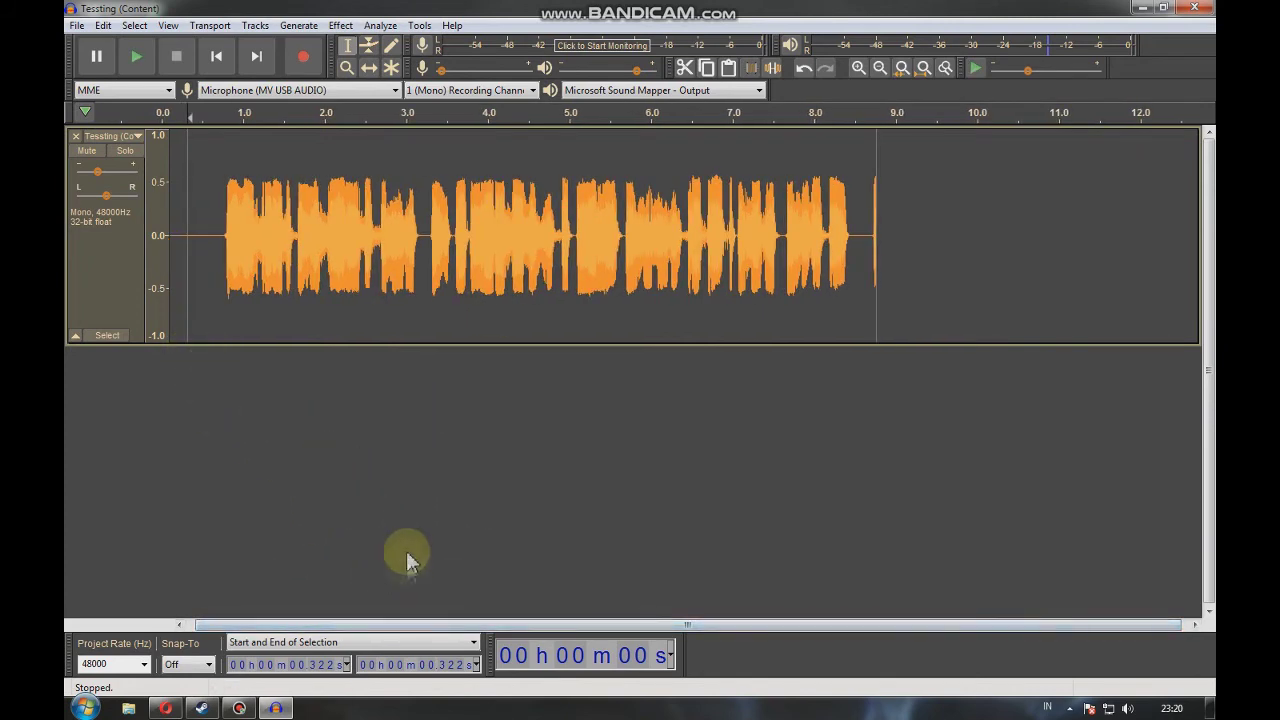
drag(470, 625, 408, 624)
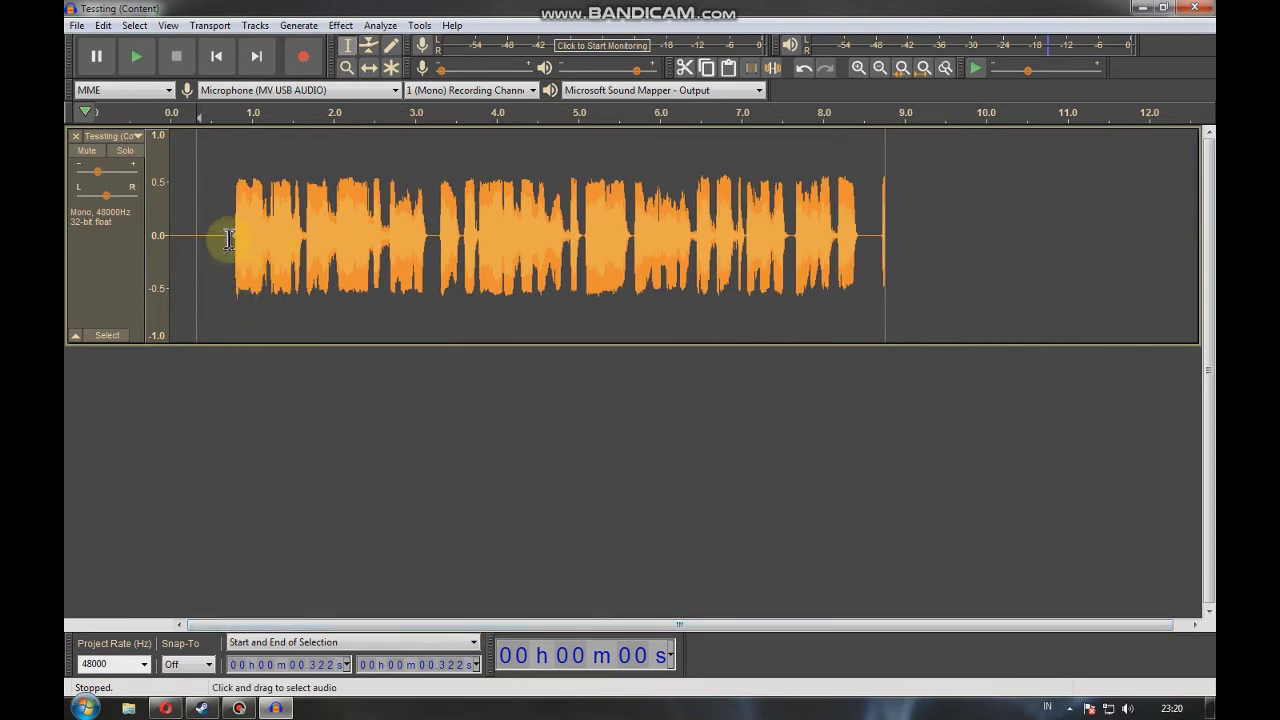
drag(236, 235, 860, 235)
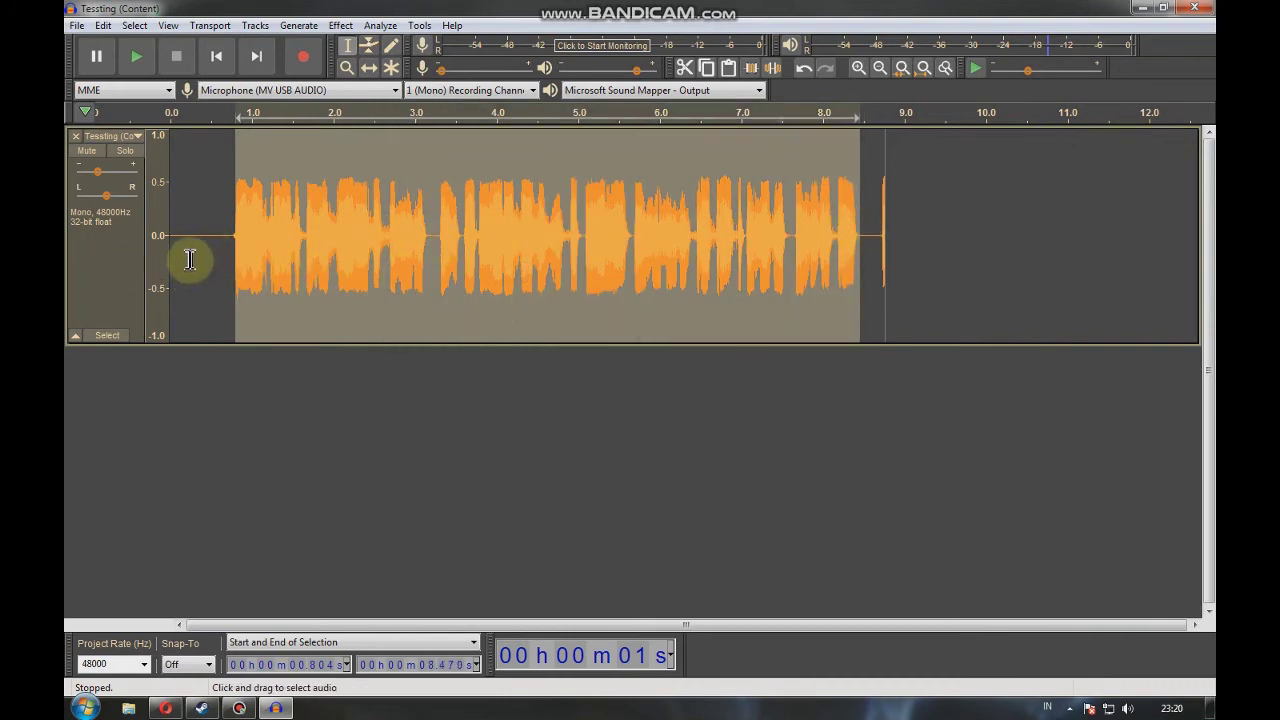
key(space)
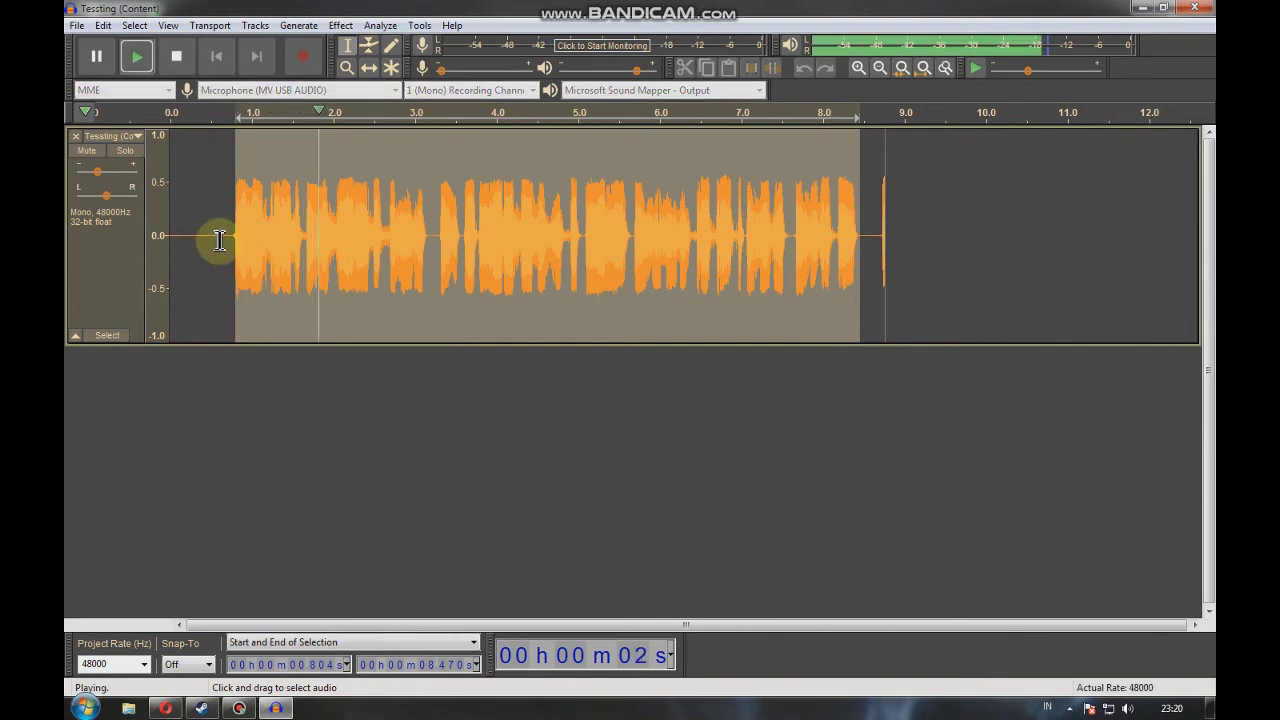
key(space)
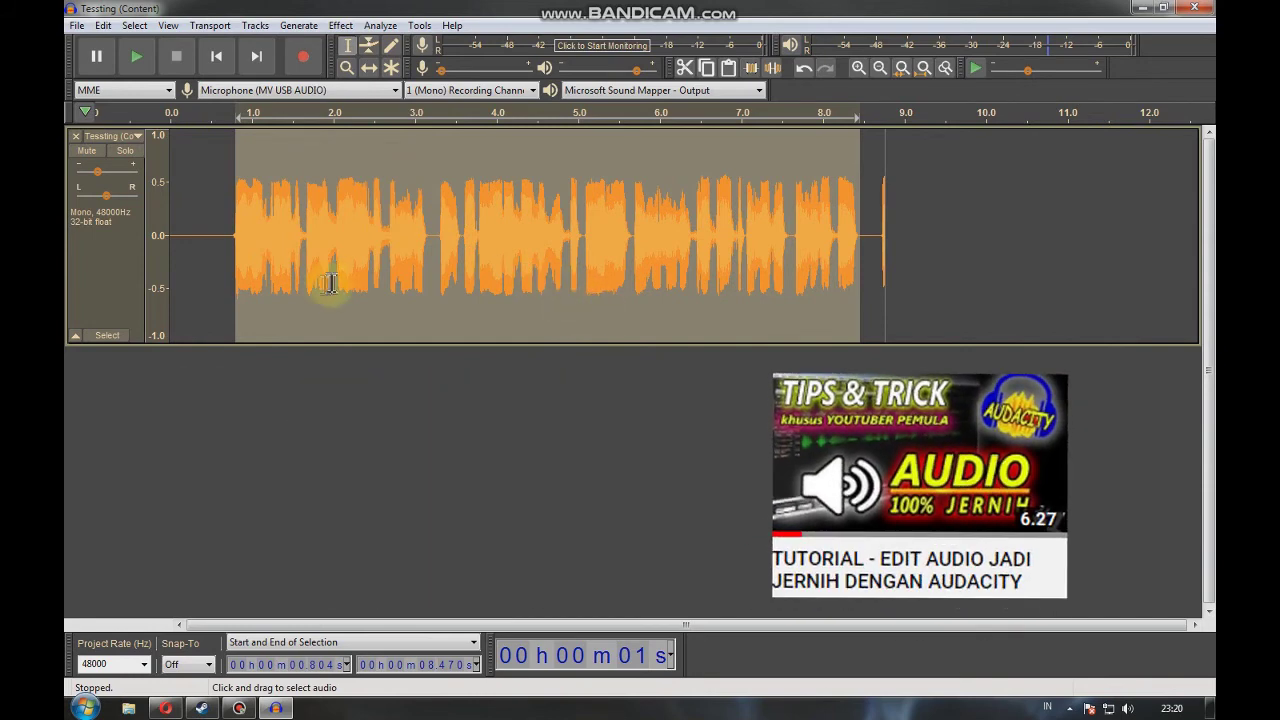
Apply Graphic EQ with the Treble Boost factory preset to the selected speech, previewing the sound before committing.
click(341, 26)
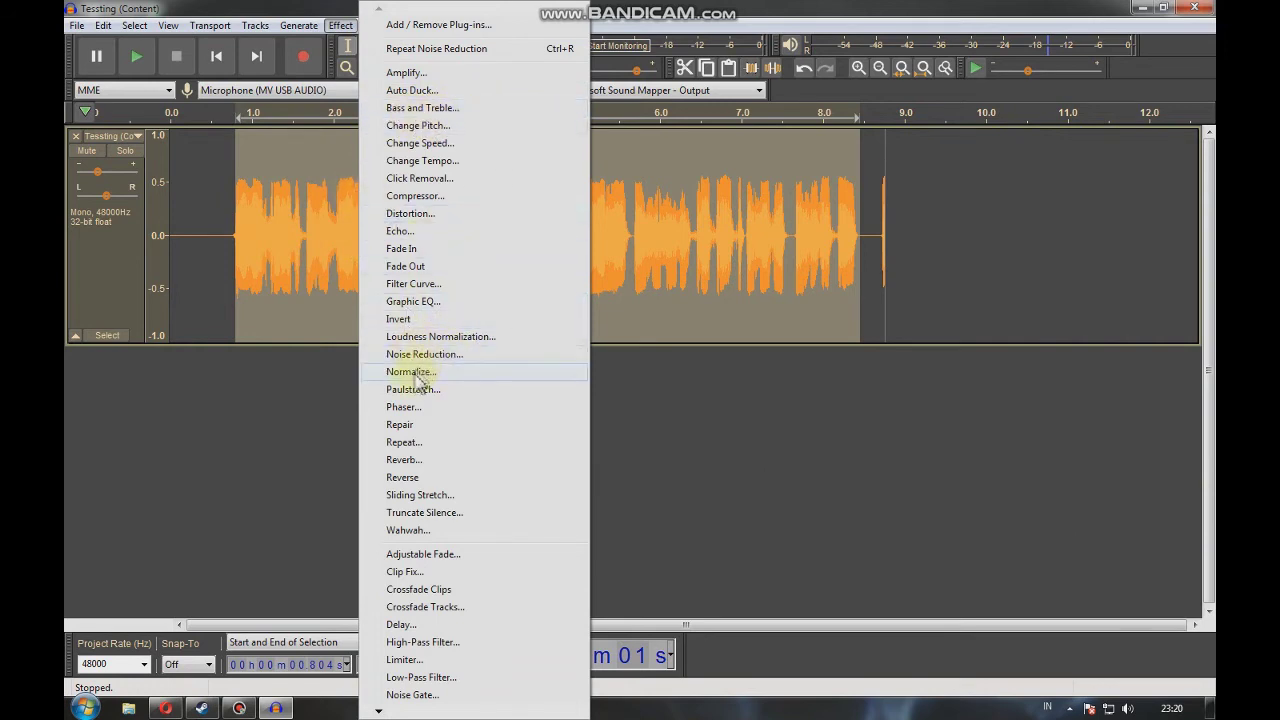
click(465, 310)
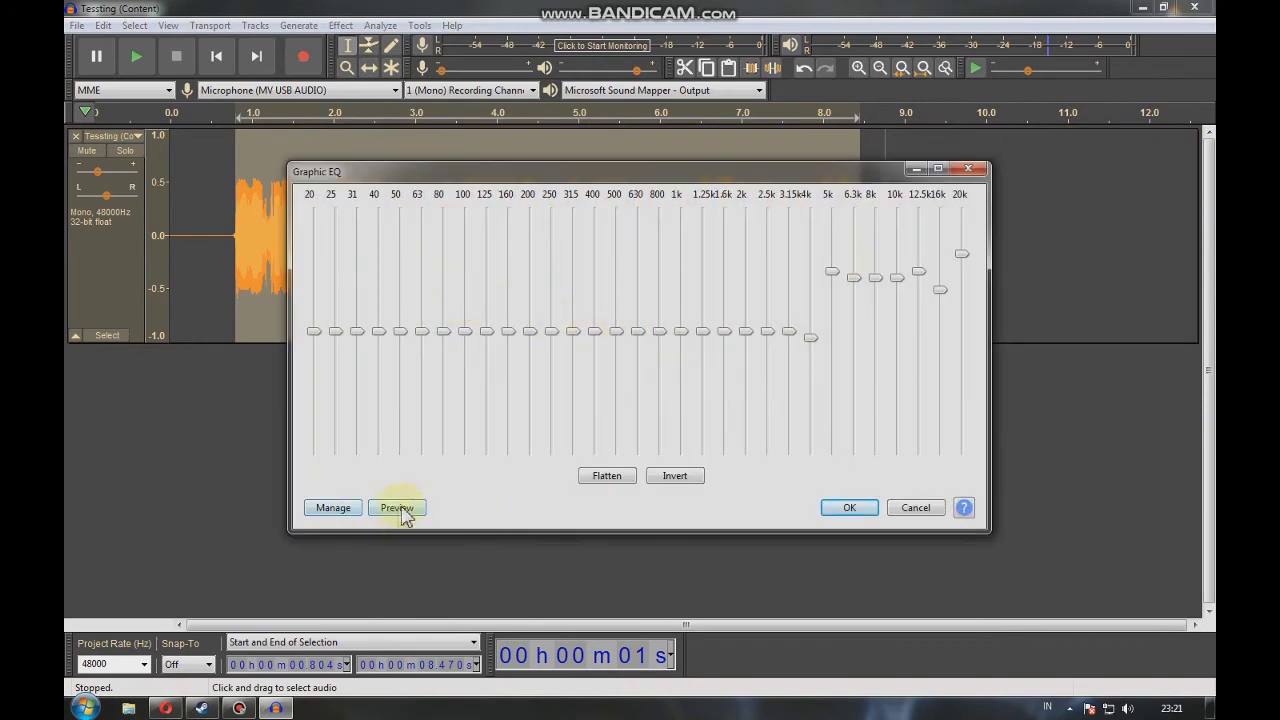
click(398, 508)
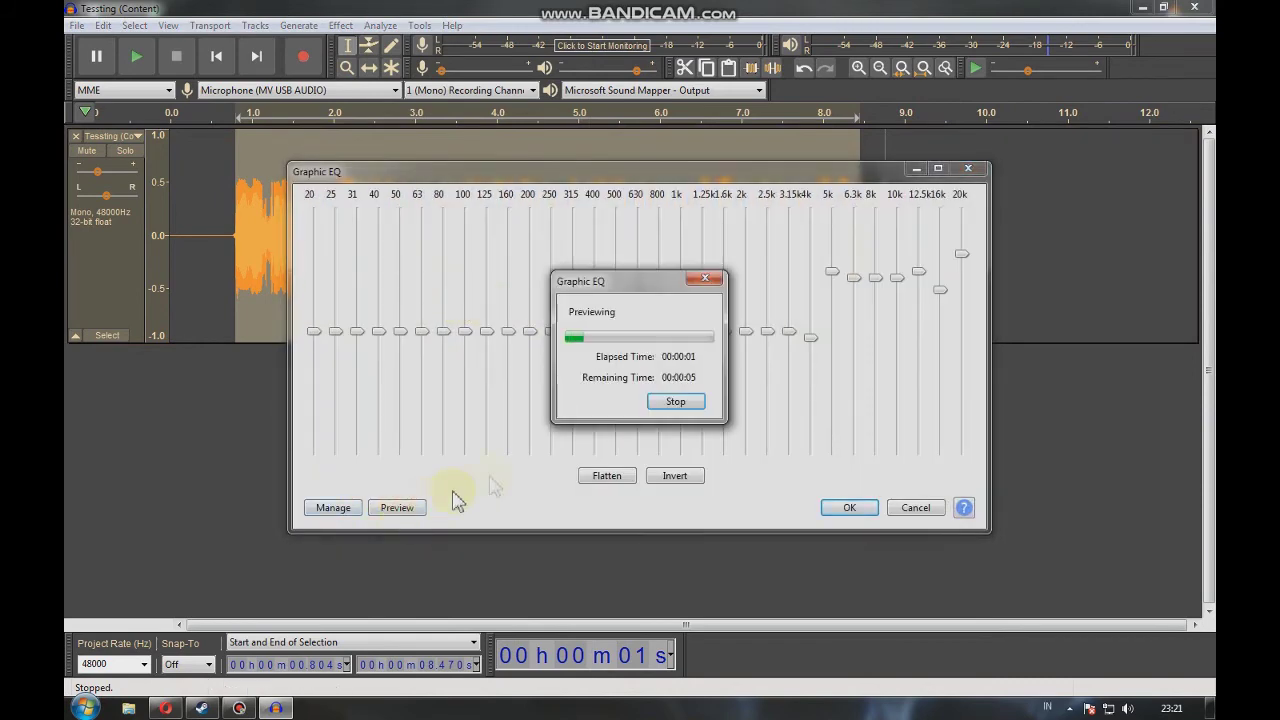
click(335, 507)
mouse_move(415, 595)
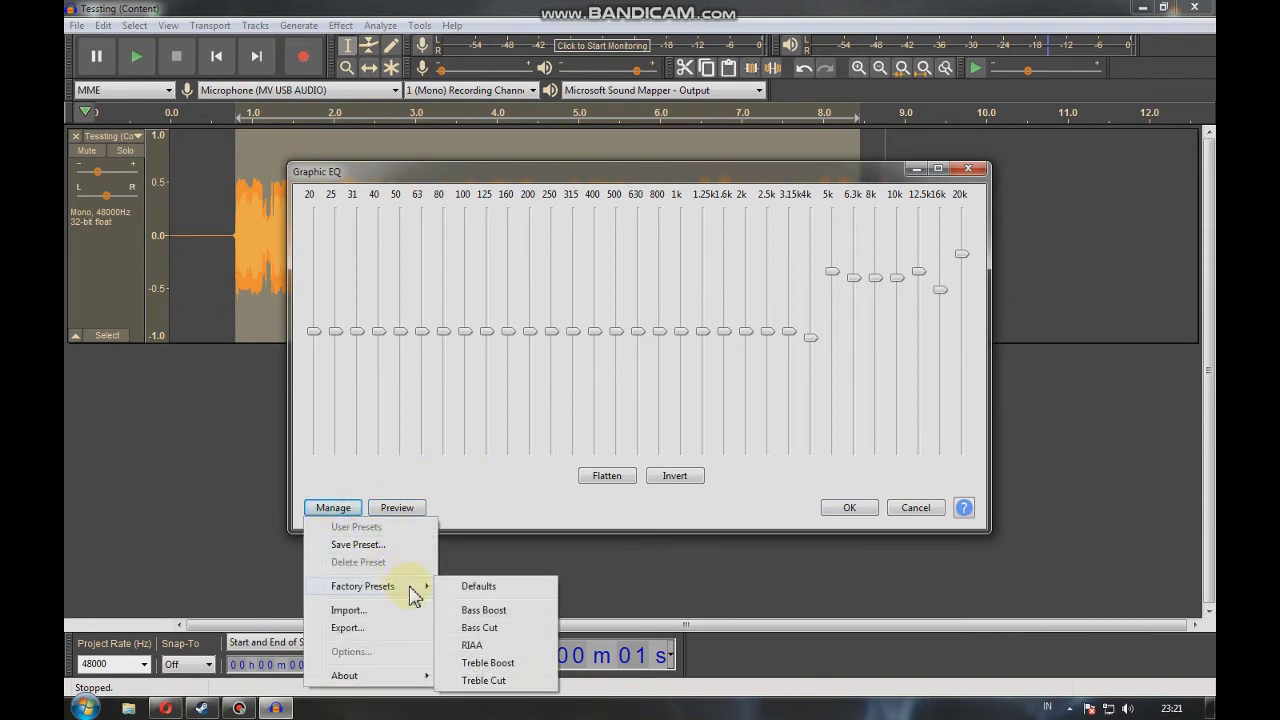
click(487, 663)
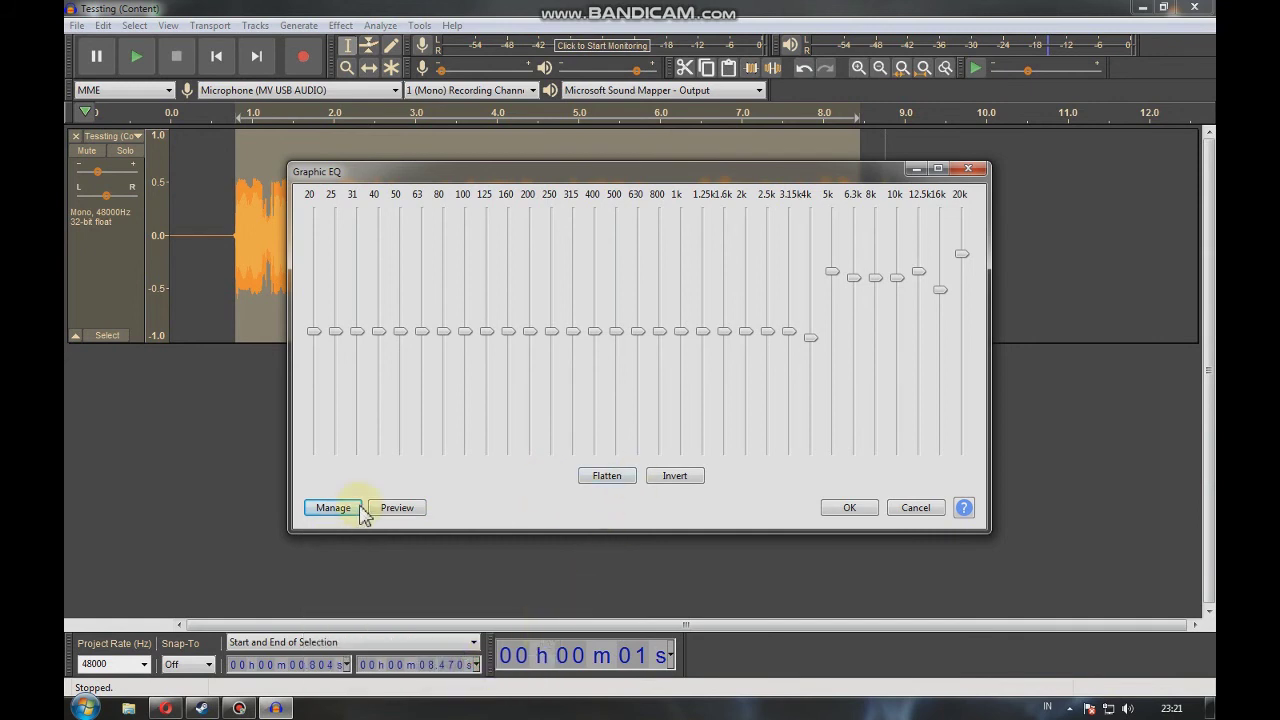
click(410, 510)
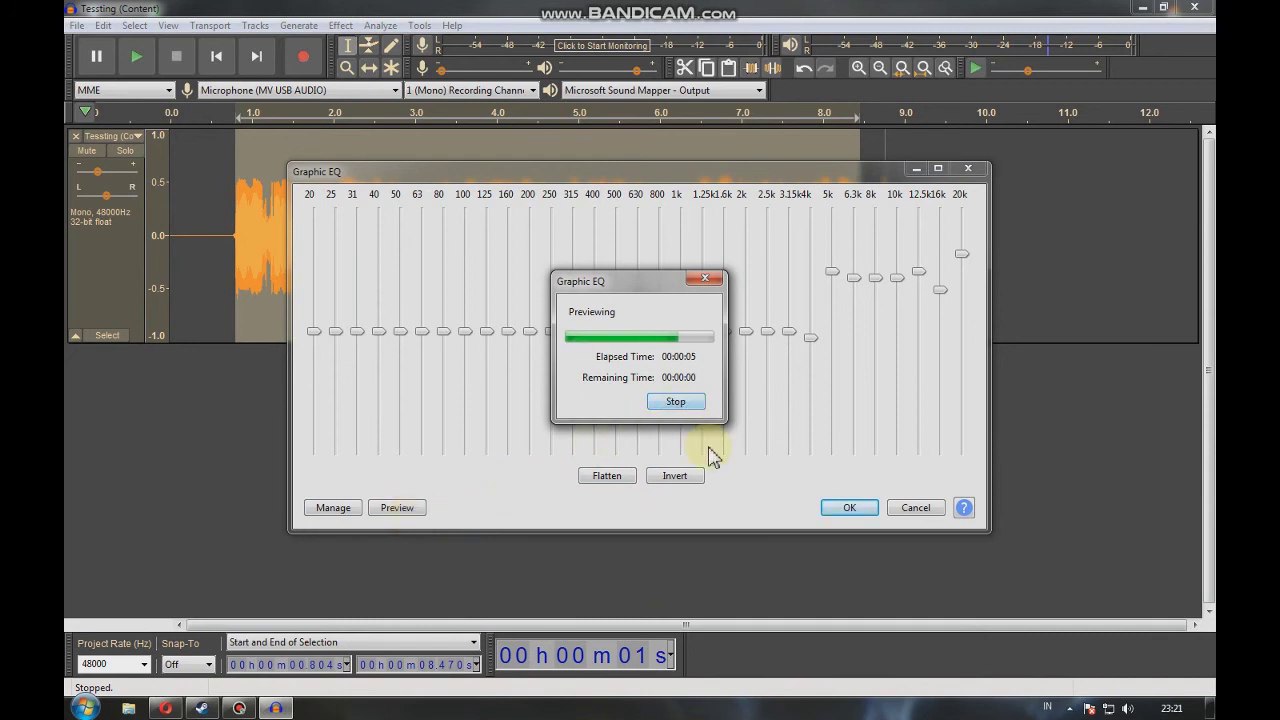
click(851, 508)
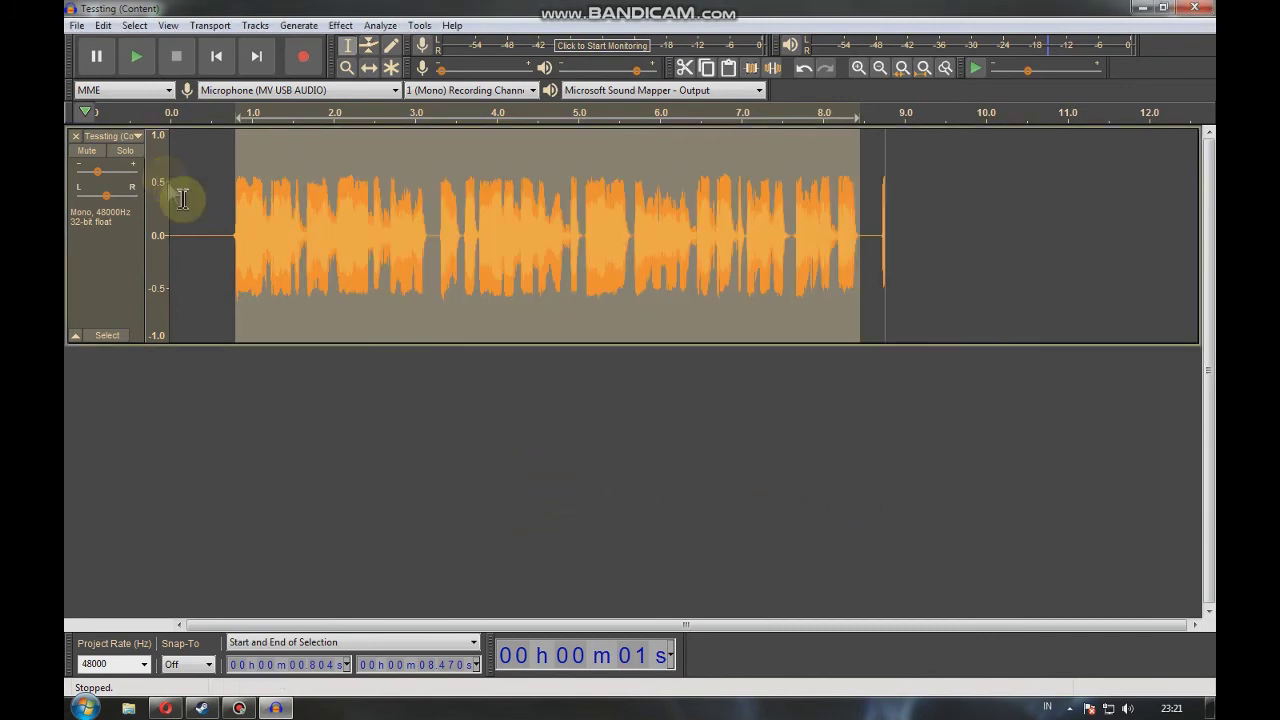
Play the equalized recording from about 0.74 seconds and reduce the track's display height.
click(230, 230)
key(space)
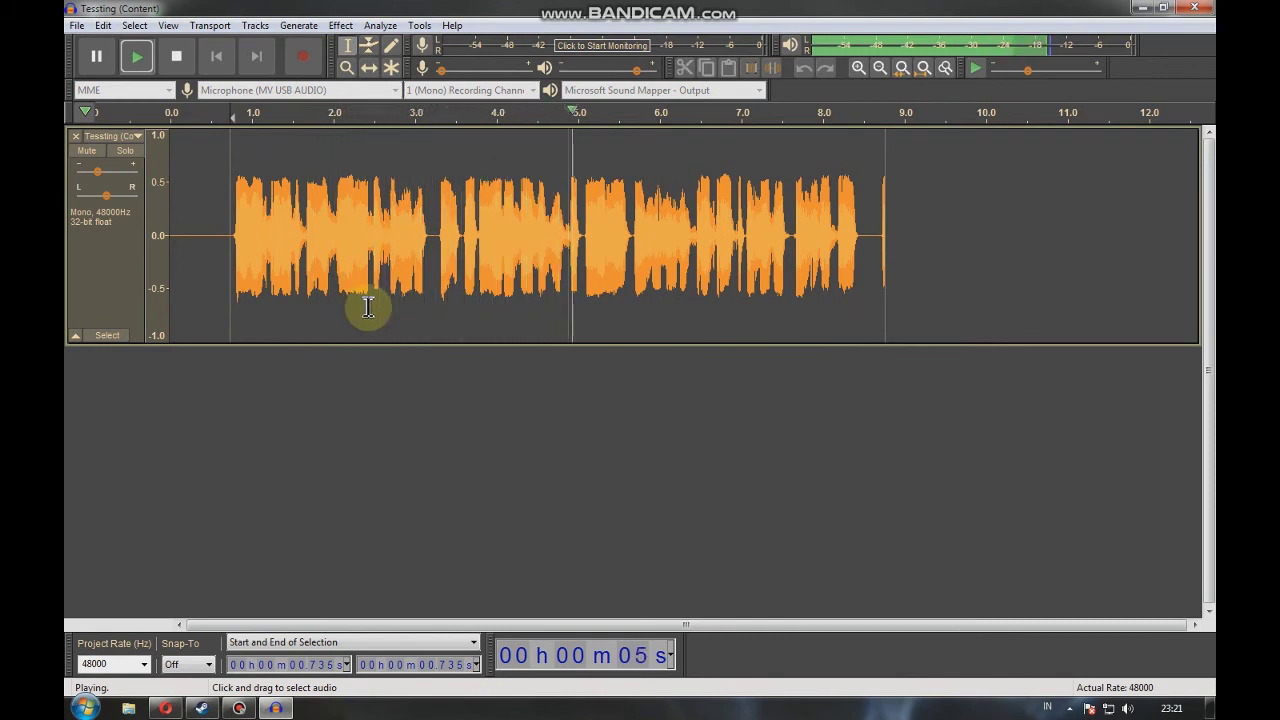
key(space)
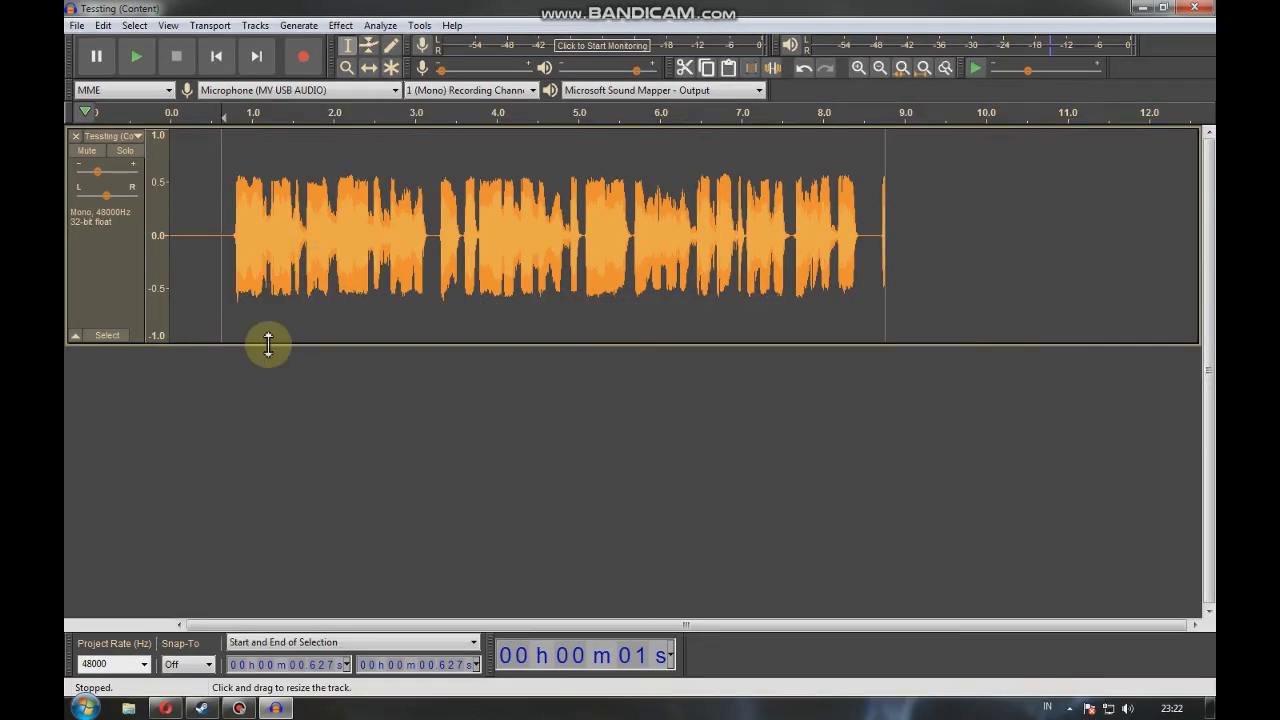
drag(268, 343, 262, 259)
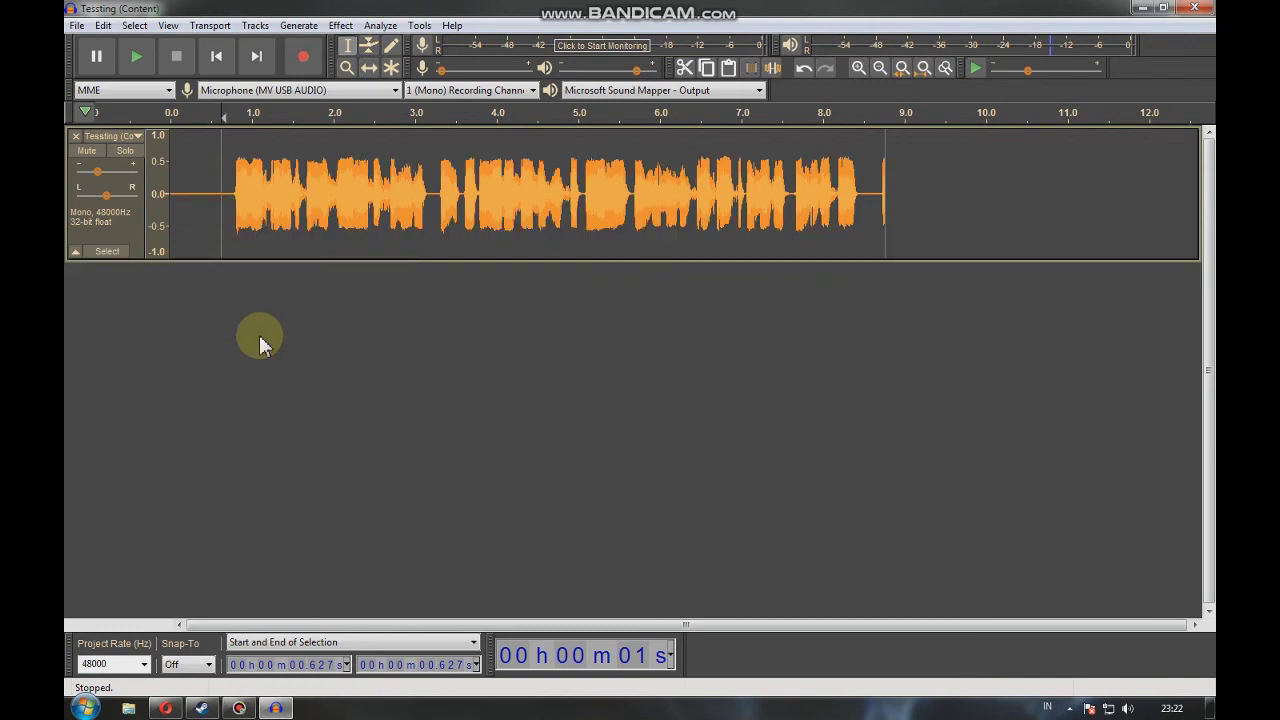